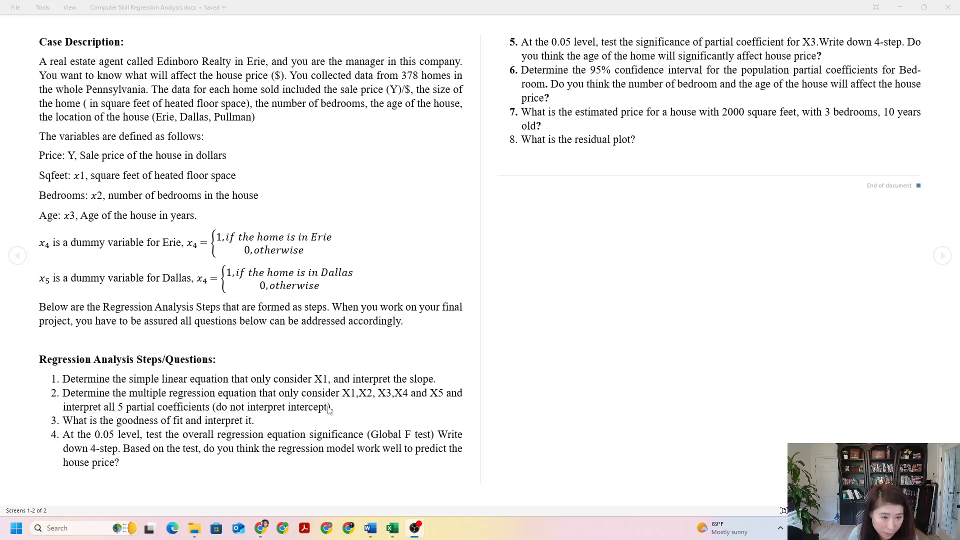
Step: Switch to the Excel regression dataset and examine the SqFeet, Bedrooms and Age columns on the Data sheet
mouse_move(391, 531)
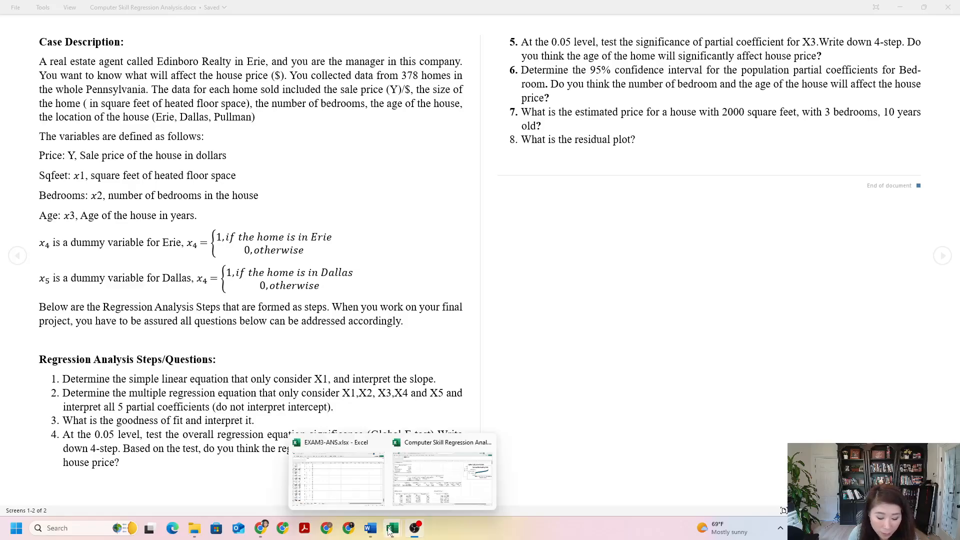
left_click(429, 481)
left_click(118, 497)
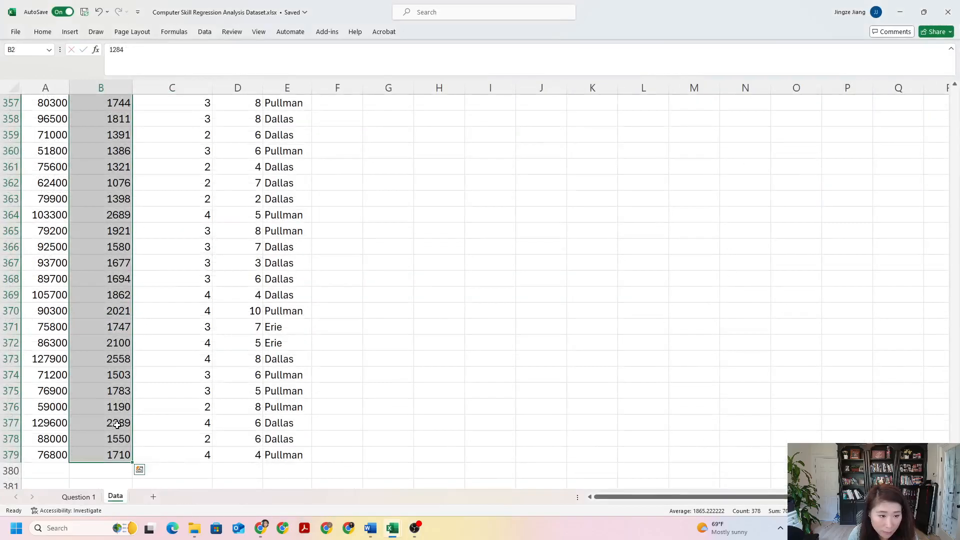
scroll(173, 407, "up", 20)
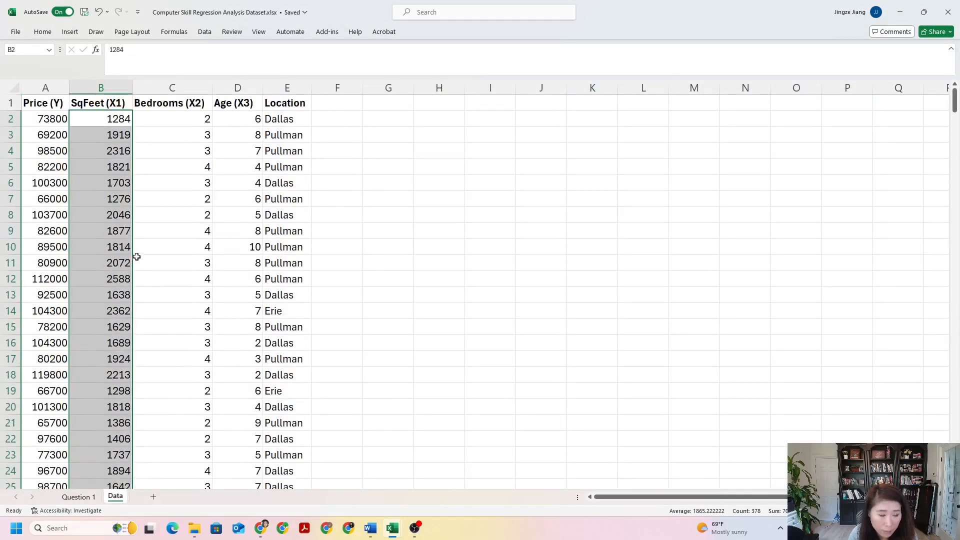
left_click(111, 89)
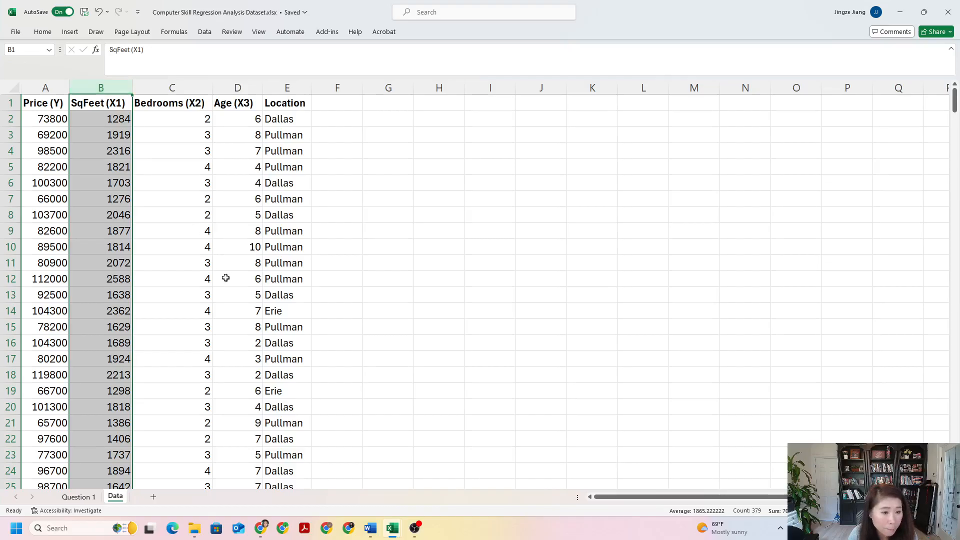
left_click(103, 104)
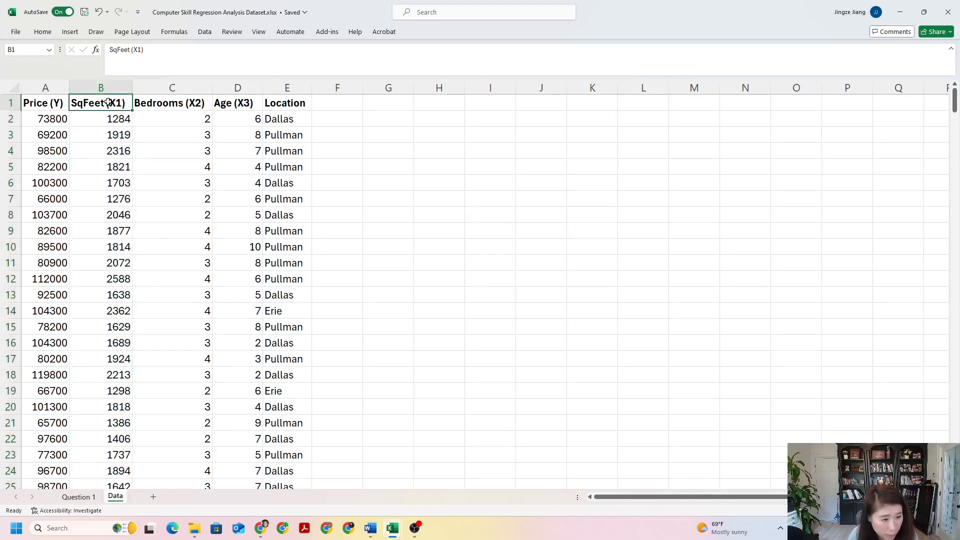
left_click(161, 104)
left_click(238, 102)
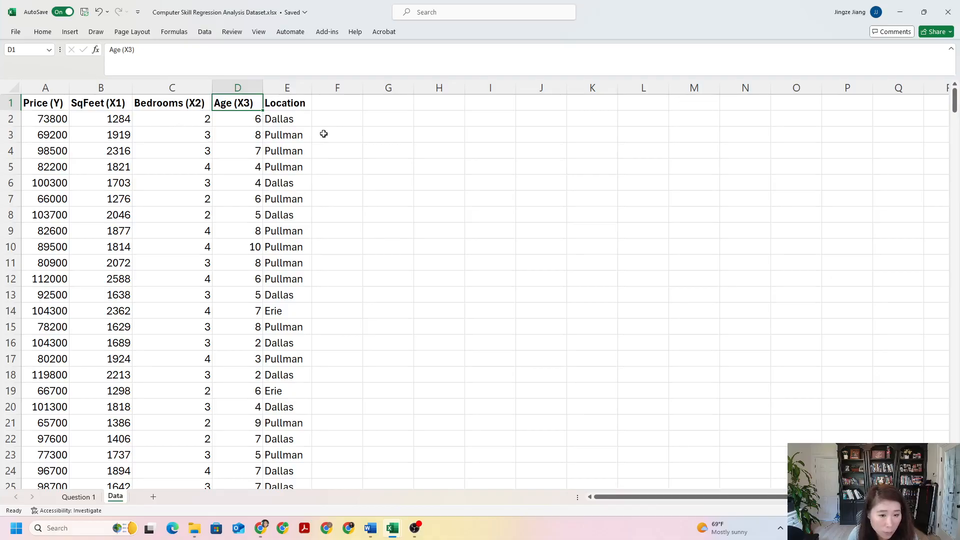
Step: Read the variable definitions in the Word case description, and compare them with the column headers in the Excel dataset
left_click(371, 531)
left_click(420, 470)
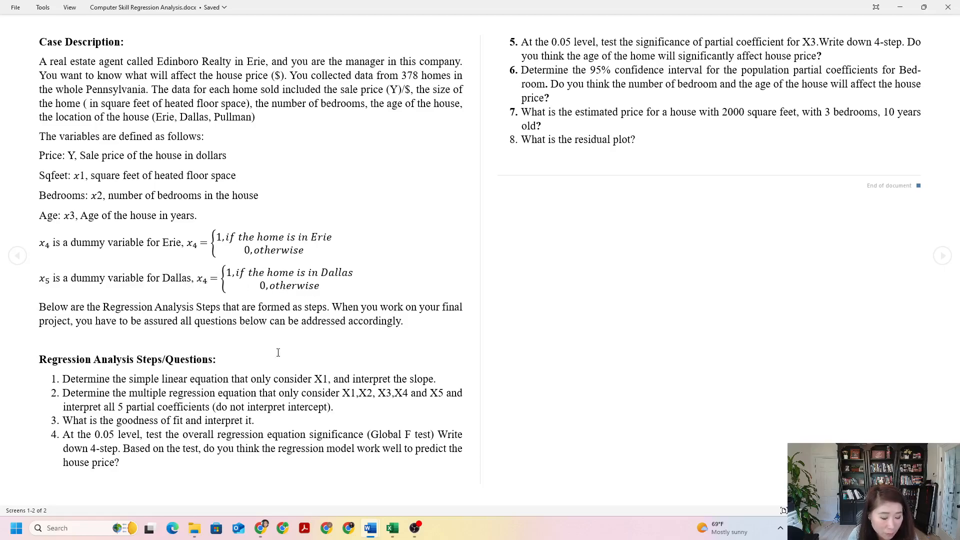
left_click(393, 529)
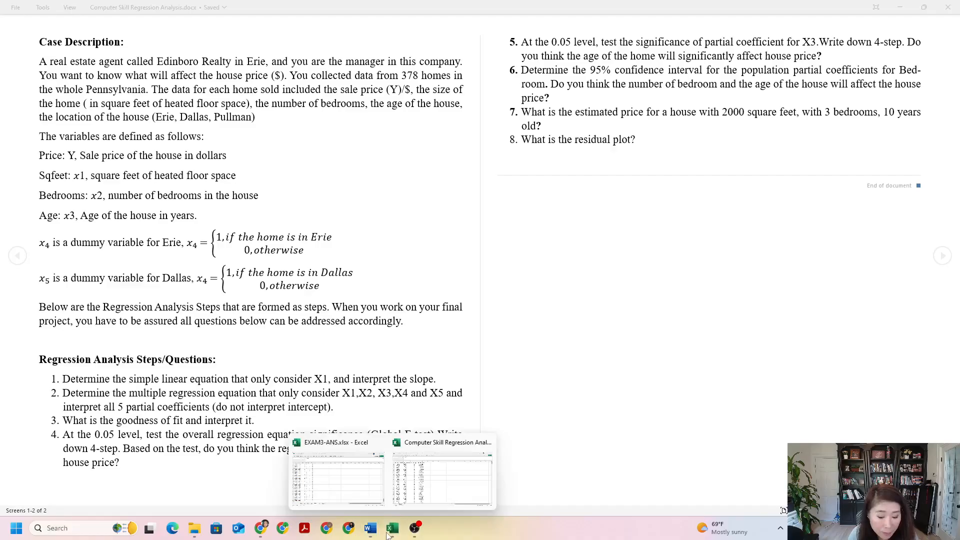
left_click(408, 504)
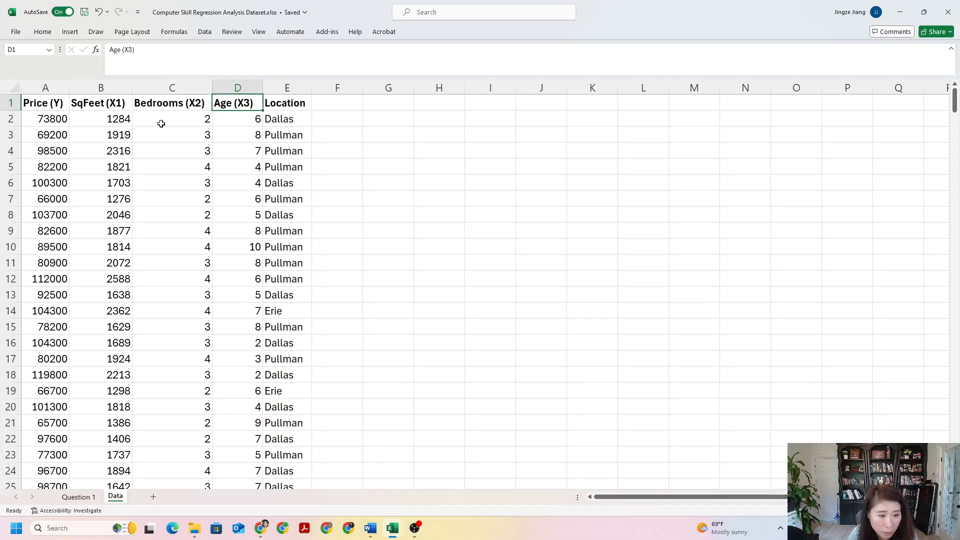
left_click(113, 105)
left_click(176, 103)
left_click(257, 104)
left_click(348, 98)
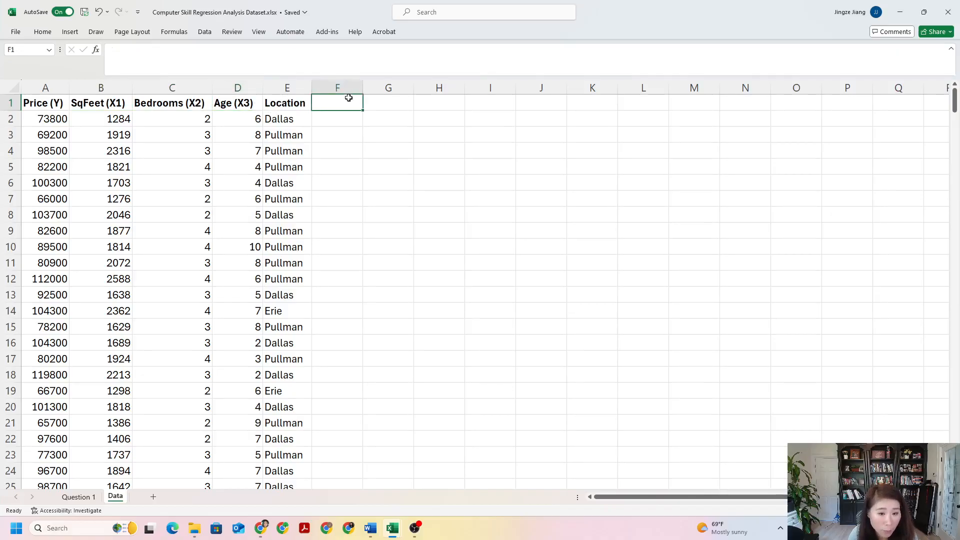
left_click(389, 105)
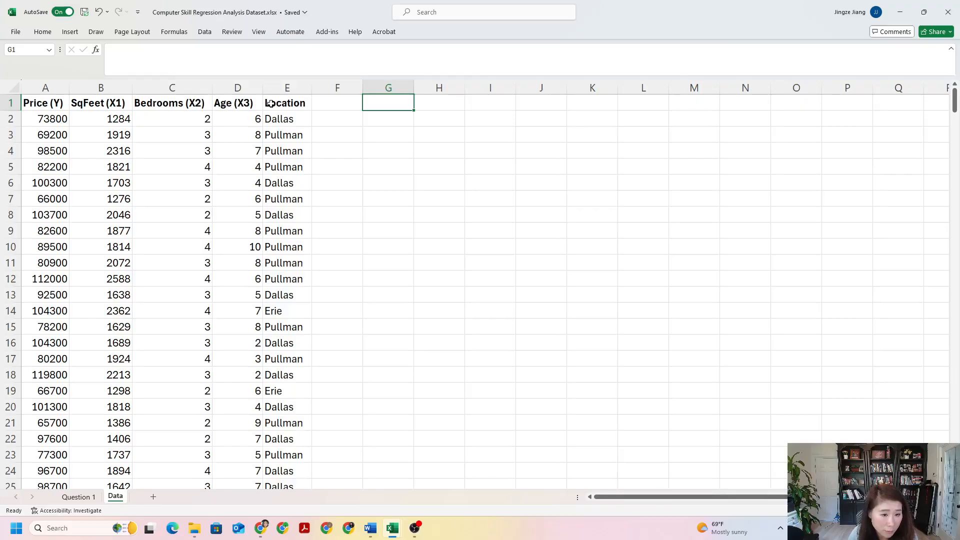
Step: Move the Location column from column E to column G, leaving columns E and F empty
left_click(287, 88)
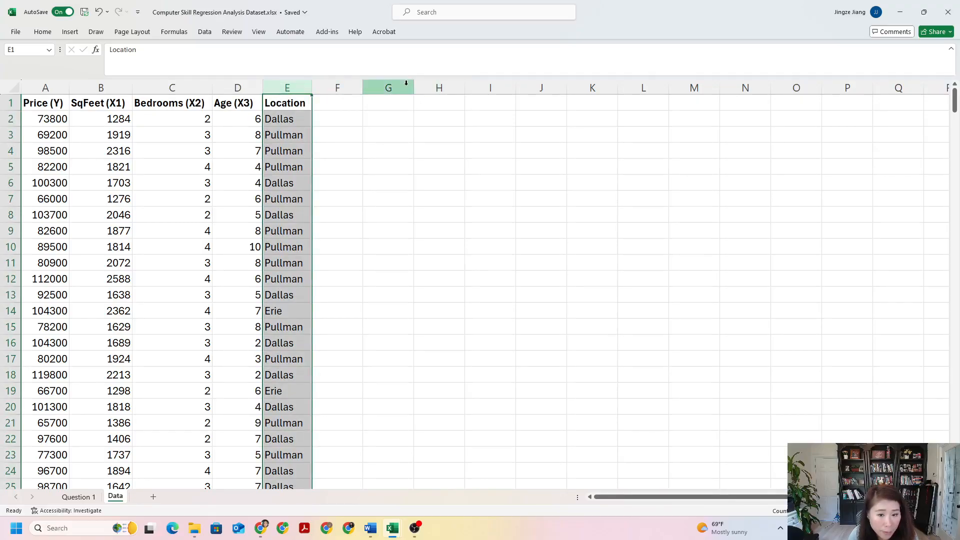
left_click(281, 102)
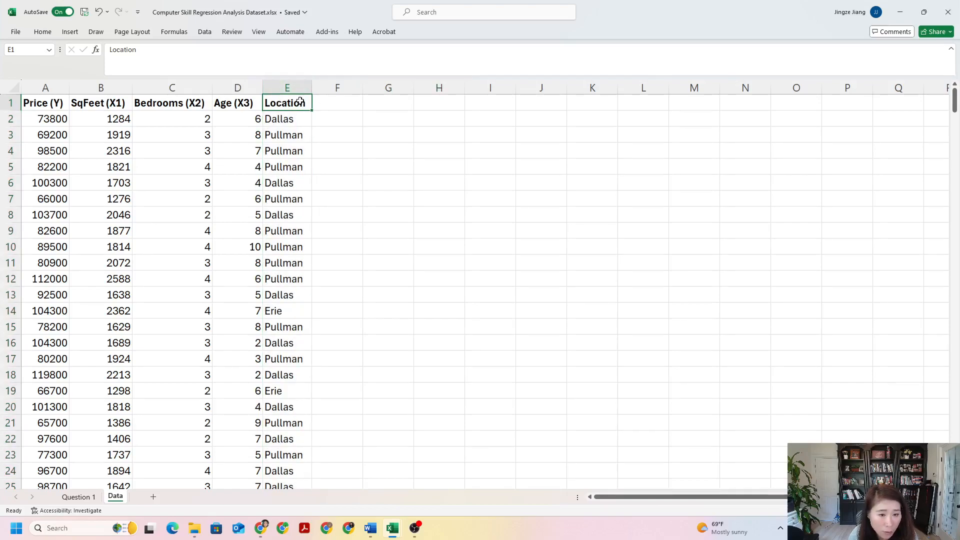
left_click(361, 104)
left_click(307, 83)
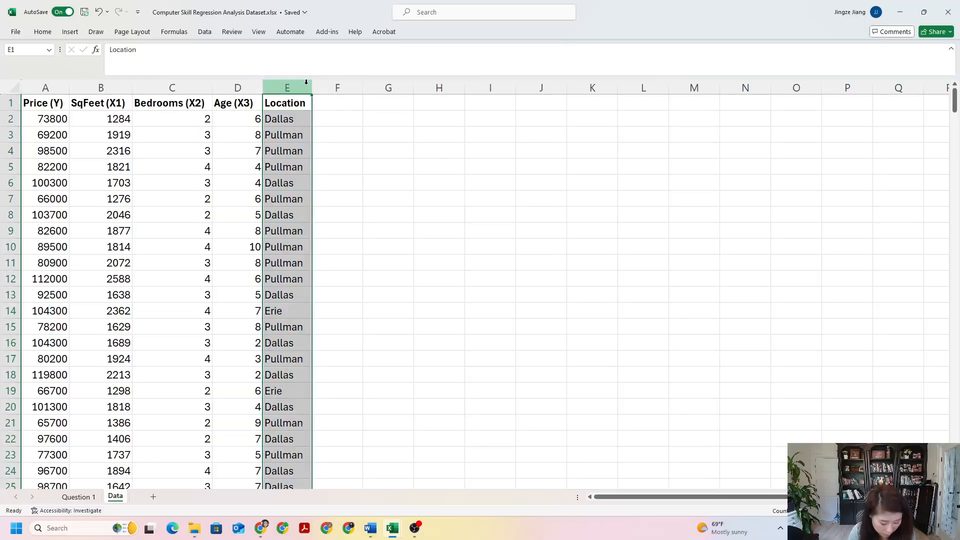
right_click(301, 83)
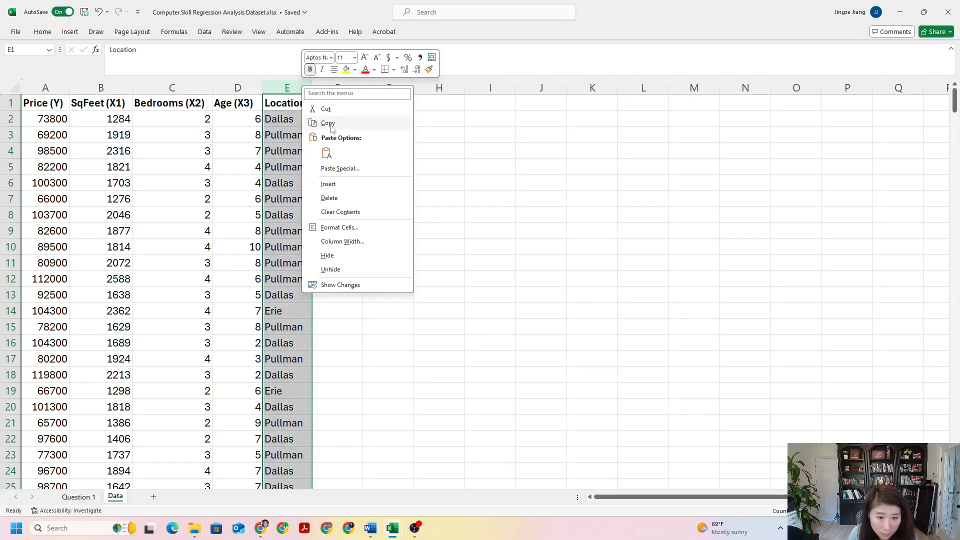
left_click(329, 123)
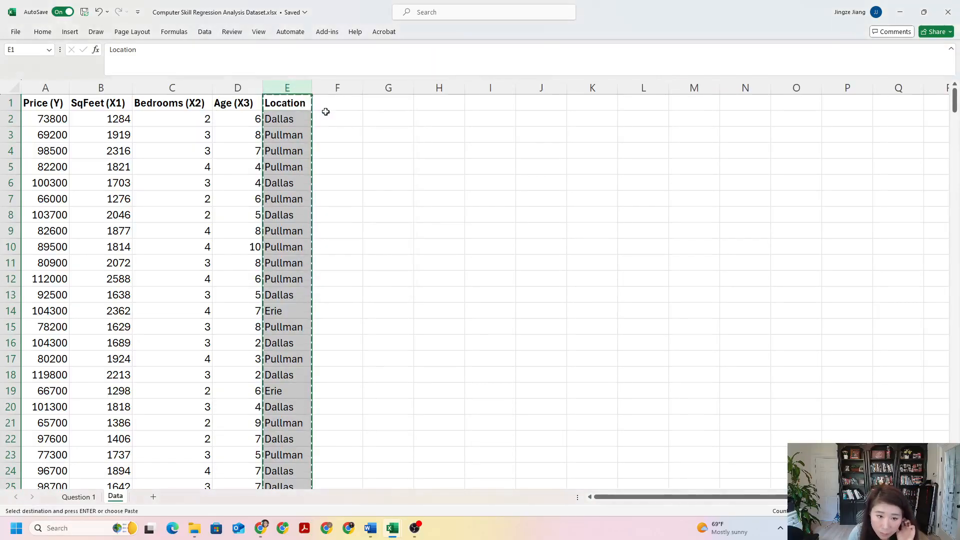
left_click(397, 87)
right_click(399, 104)
left_click(423, 173)
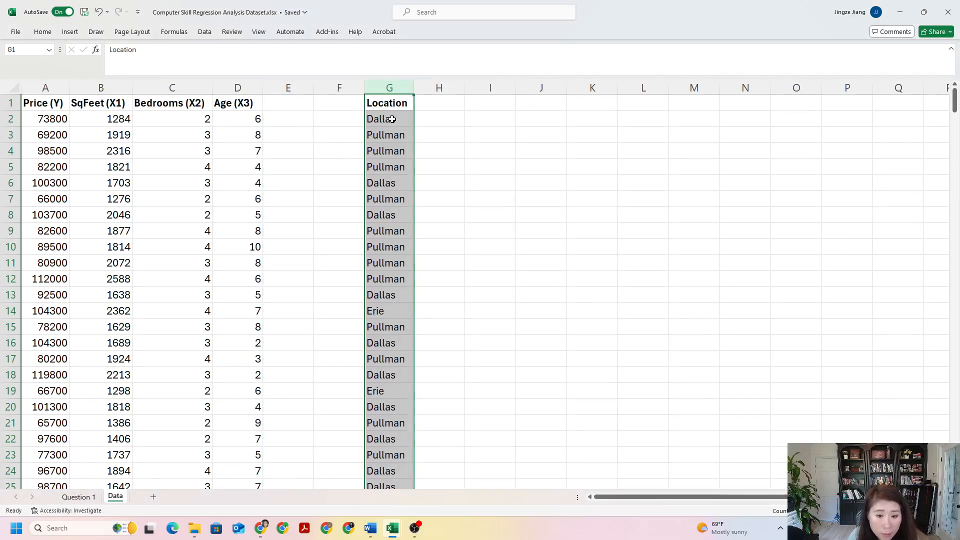
Step: Enter the header "X4 (Erie)" in cell E1
left_click(292, 106)
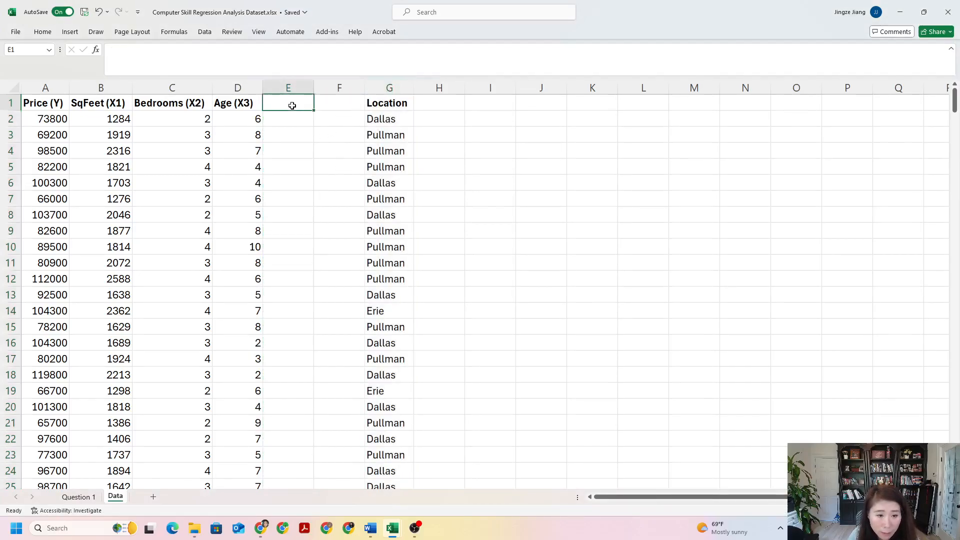
key("Caps_Lock")
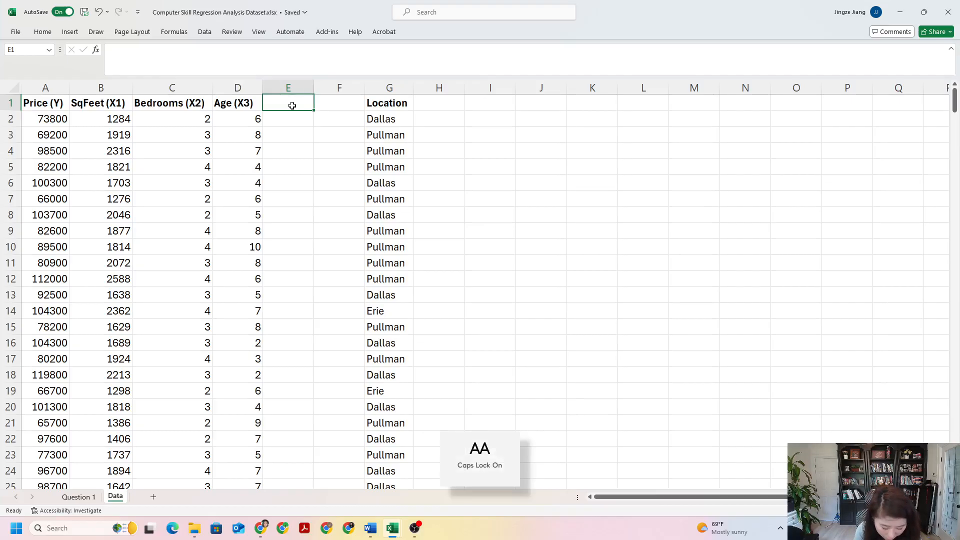
type("X4")
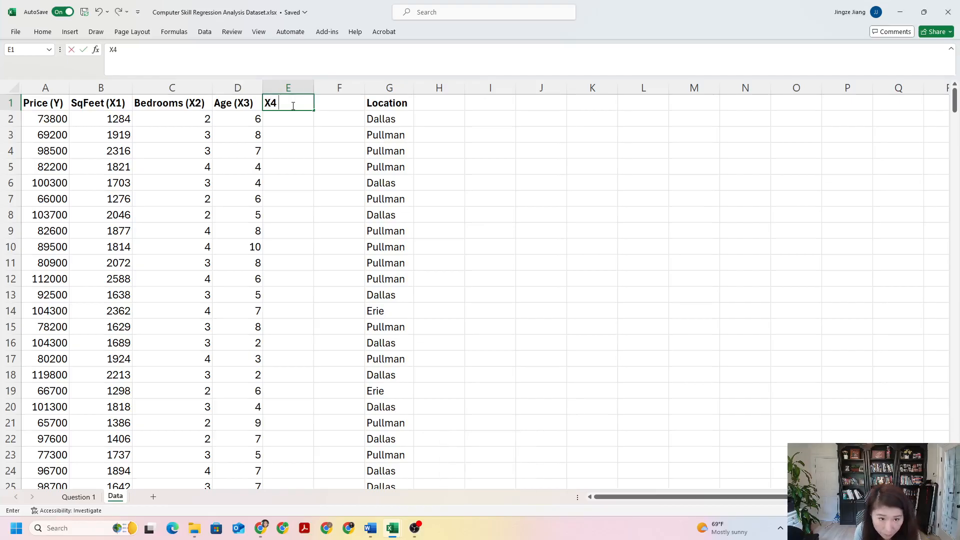
type(" (")
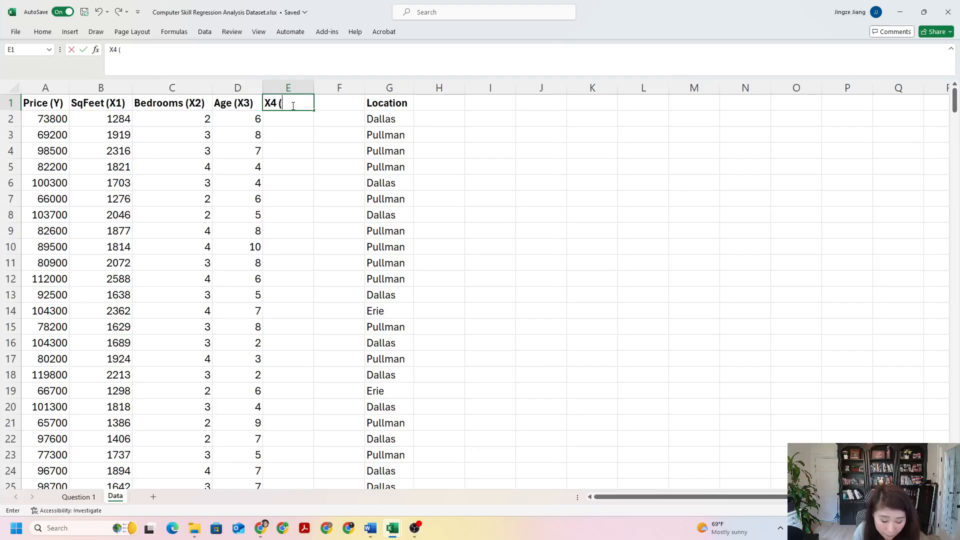
mouse_move(370, 528)
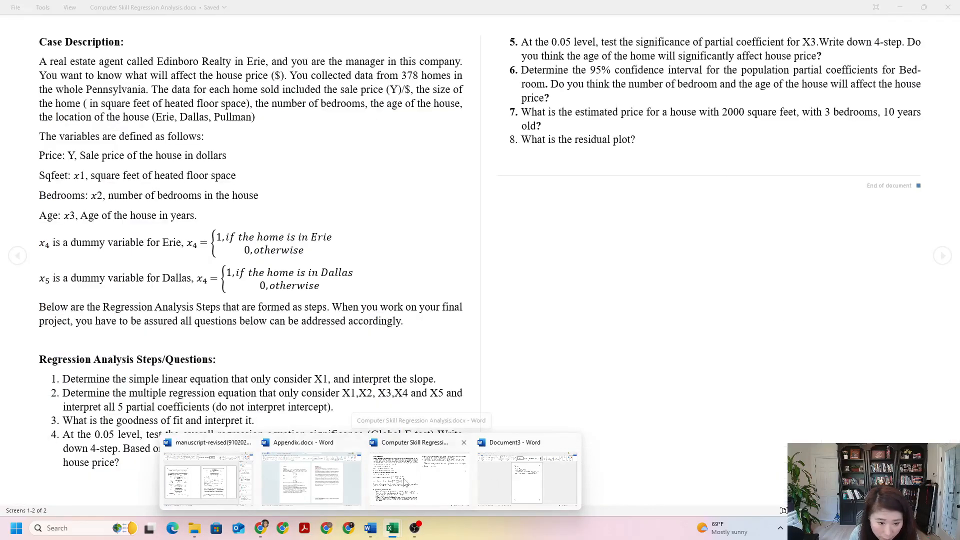
key("Caps_Lock")
type("e")
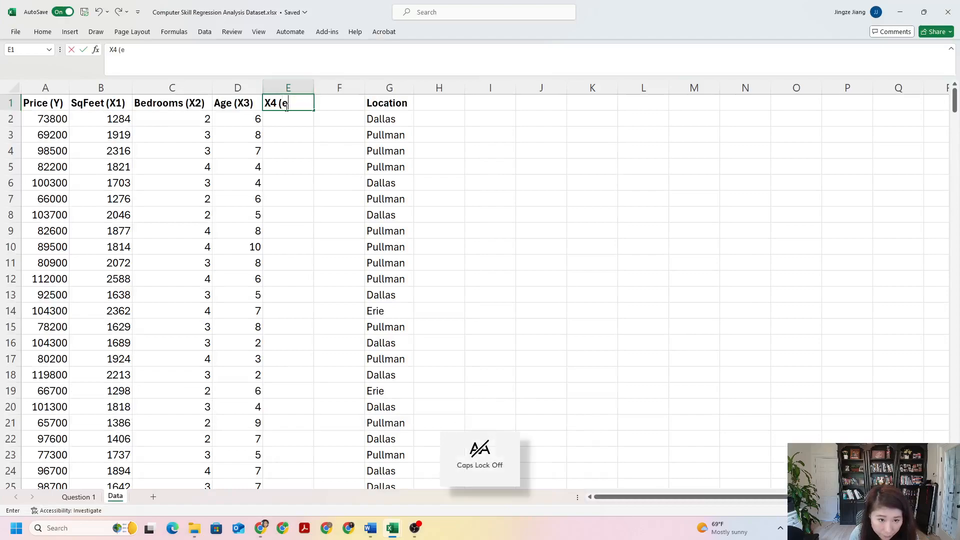
key("BackSpace")
type("Erei")
key("BackSpace")
key("BackSpace")
type("ire")
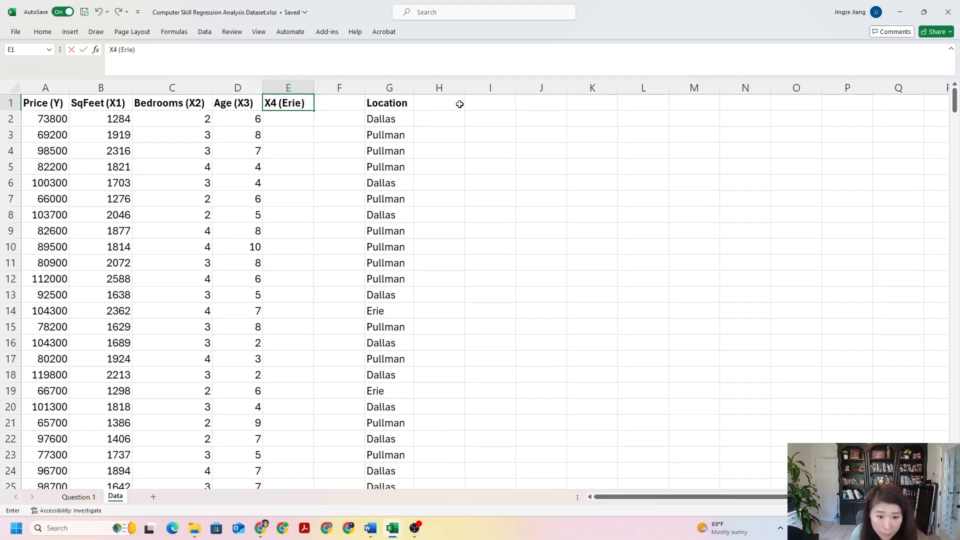
left_click(339, 115)
Step: Enter the header "X5 (Dallas)" in cell F1 and widen column F to fit it
left_click(340, 100)
type("x")
key("BackSpace")
key("Caps_Lock")
type("X")
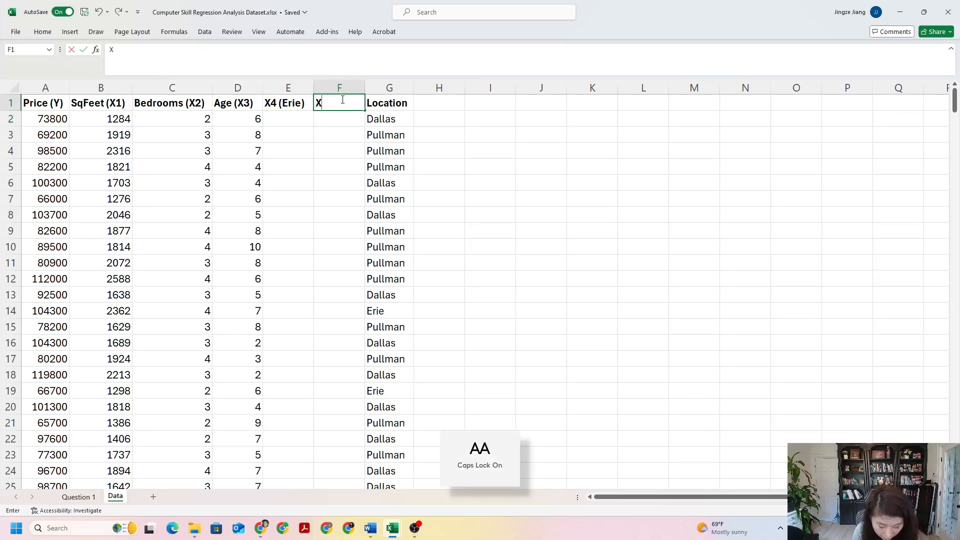
type("5 (")
key("Caps_Lock")
key("Caps_Lock")
type("D")
key("Caps_Lock")
type("allas)")
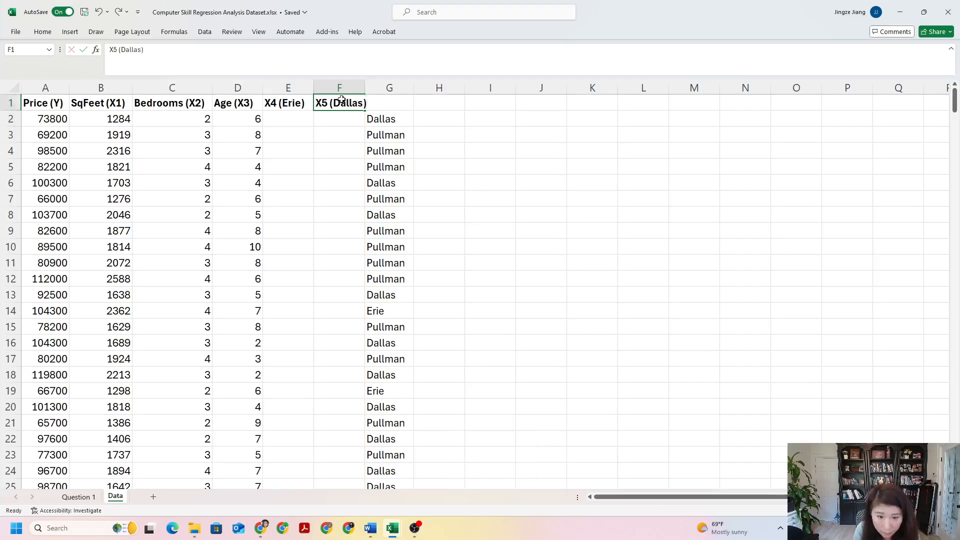
key("Return")
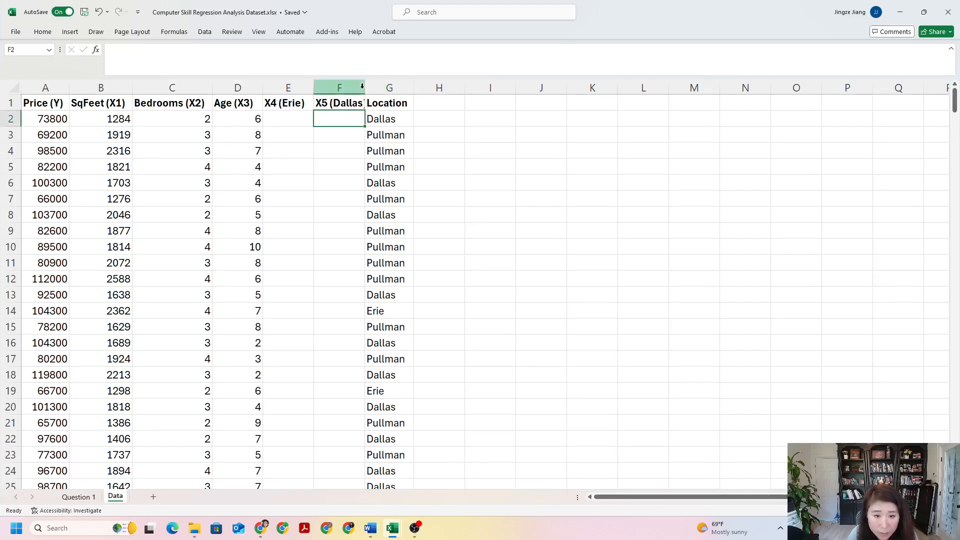
left_click_drag(366, 88, 389, 88)
left_click(504, 188)
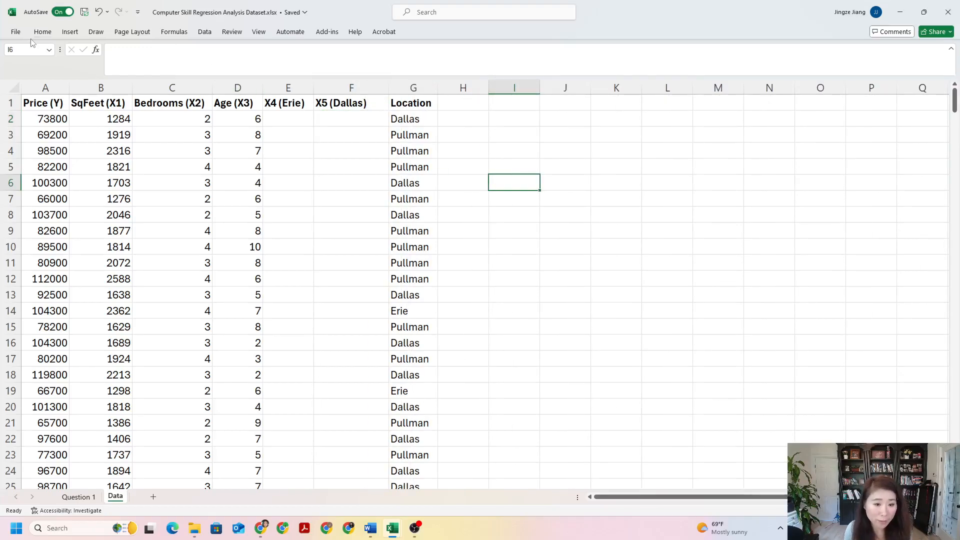
Step: Review the x4 and x5 dummy variable definitions in the Word case description against the first home's location in the Excel dataset
left_click(311, 121)
left_click(330, 117)
left_click(287, 140)
left_click(335, 135)
left_click(286, 119)
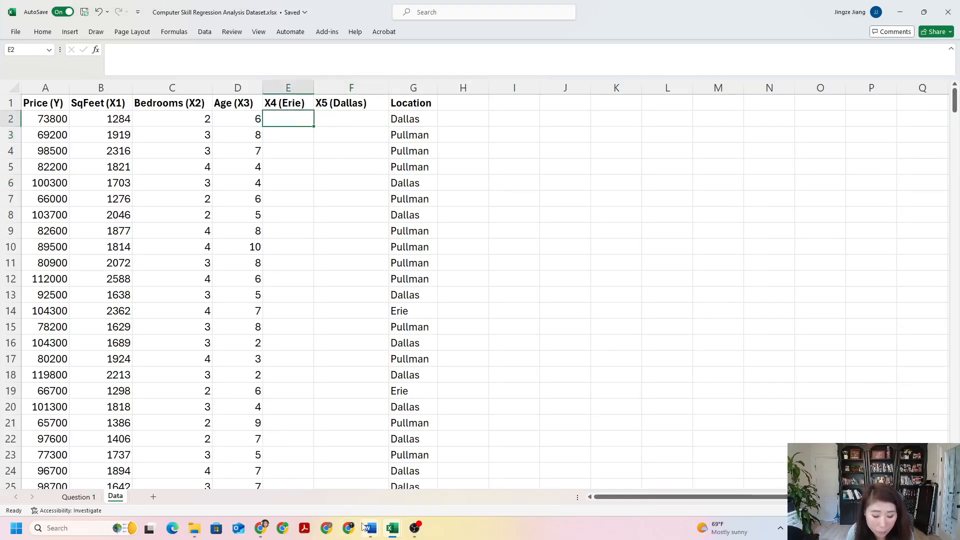
left_click(415, 475)
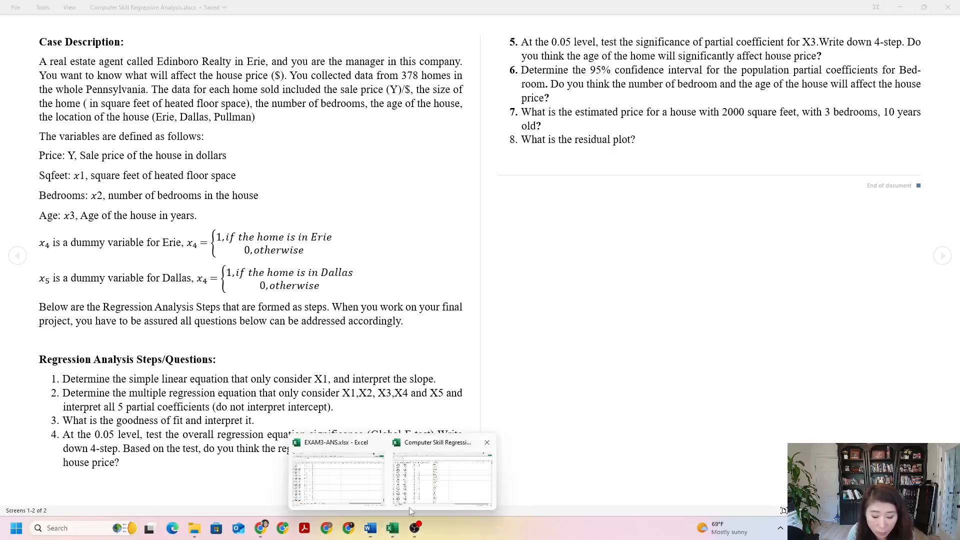
left_click(429, 496)
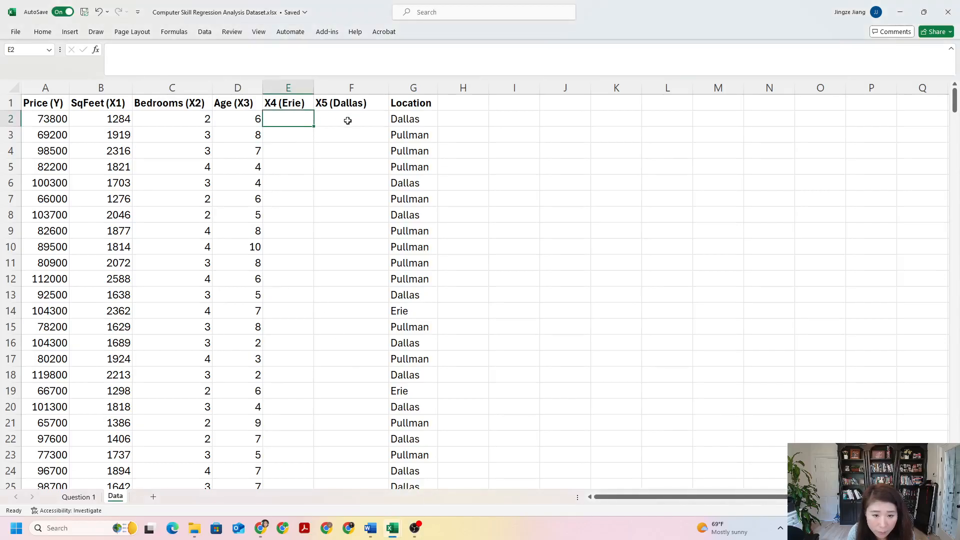
left_click(421, 116)
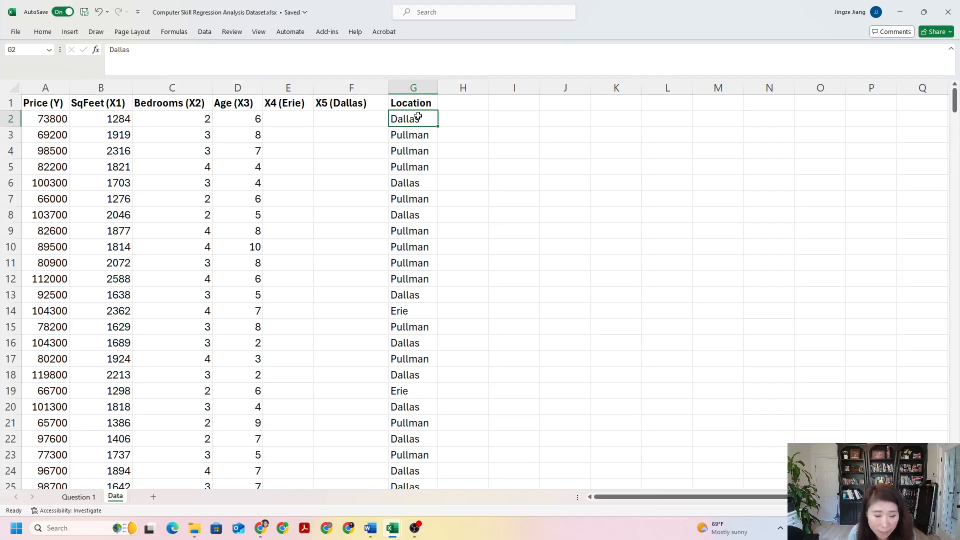
left_click(294, 115)
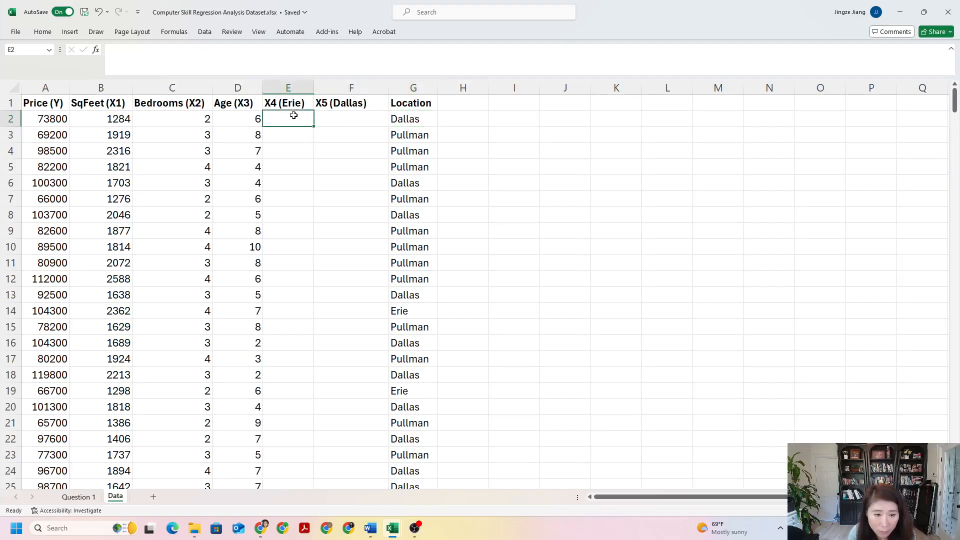
mouse_move(370, 529)
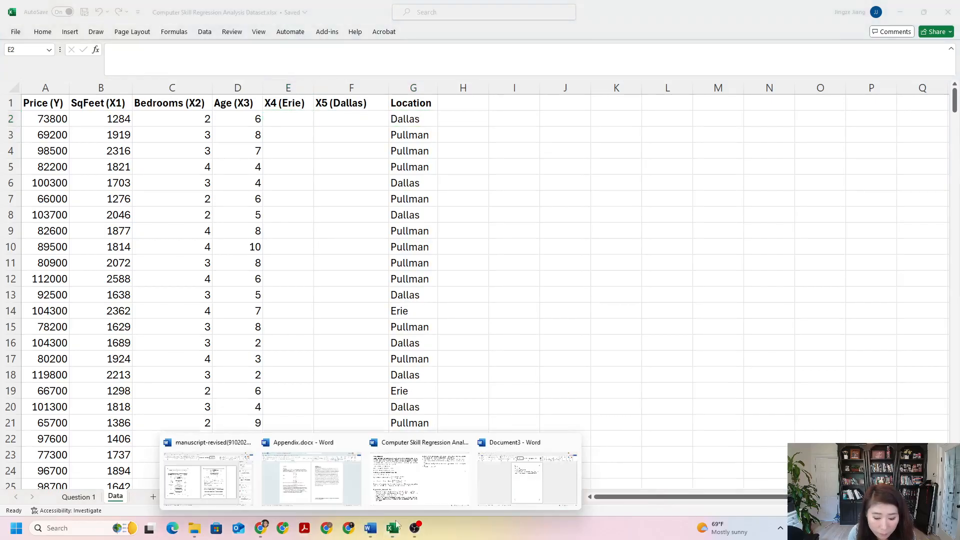
left_click(415, 499)
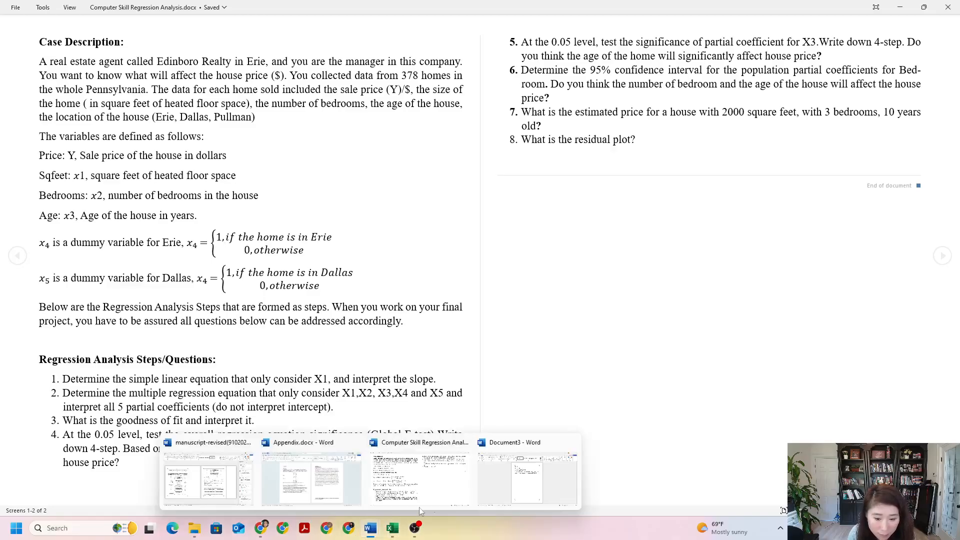
left_click(400, 465)
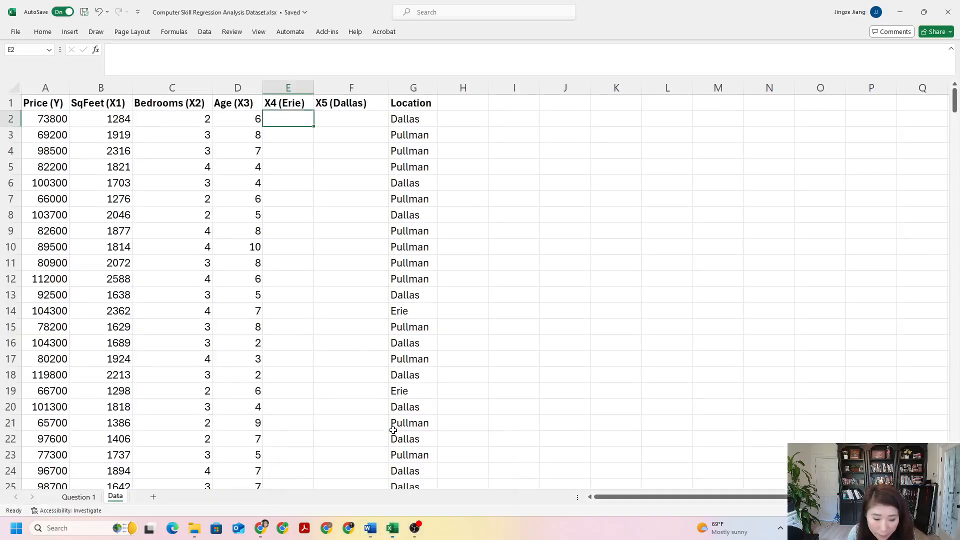
Step: Enter 0 in cell E2 as the X4 (Erie) value for the Dallas home
left_click(402, 121)
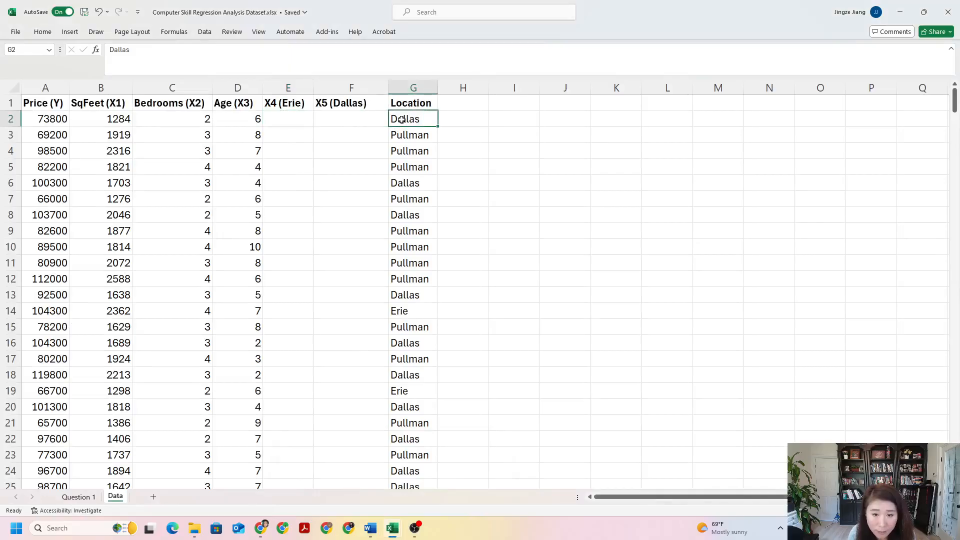
left_click(291, 121)
type("0")
key("Return")
Step: Check the x5 definition in the Word case description and enter 1 in cell F2 of the Excel dataset for the Dallas home
left_click(330, 118)
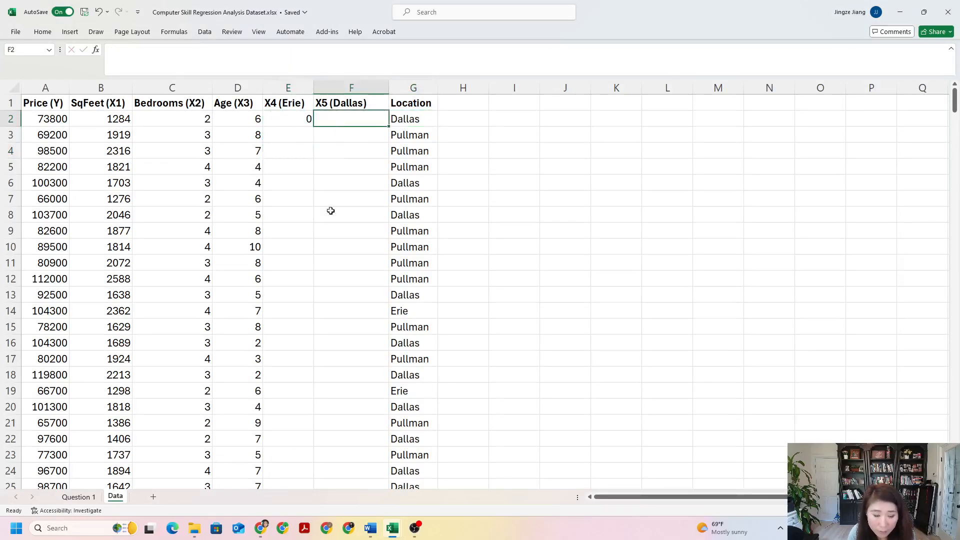
mouse_move(371, 529)
left_click(420, 490)
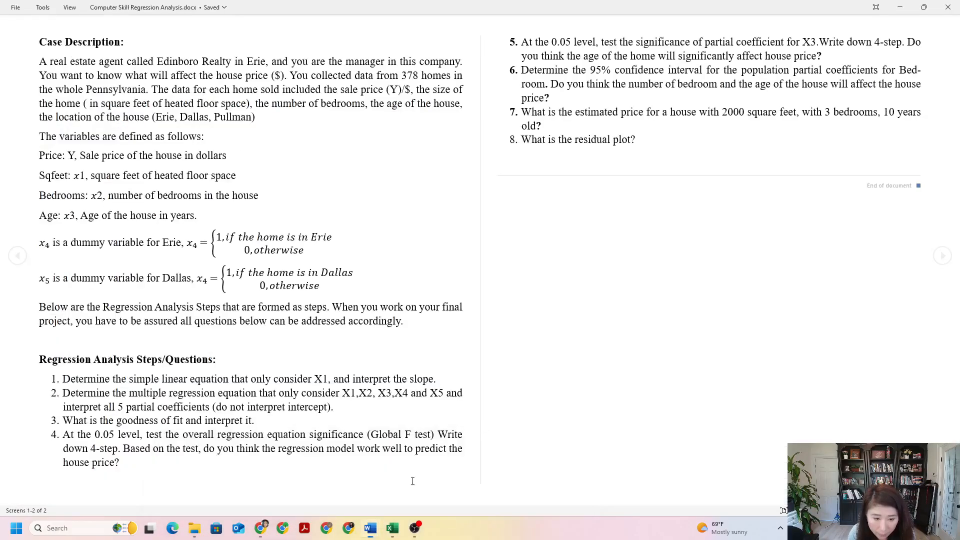
left_click(205, 281)
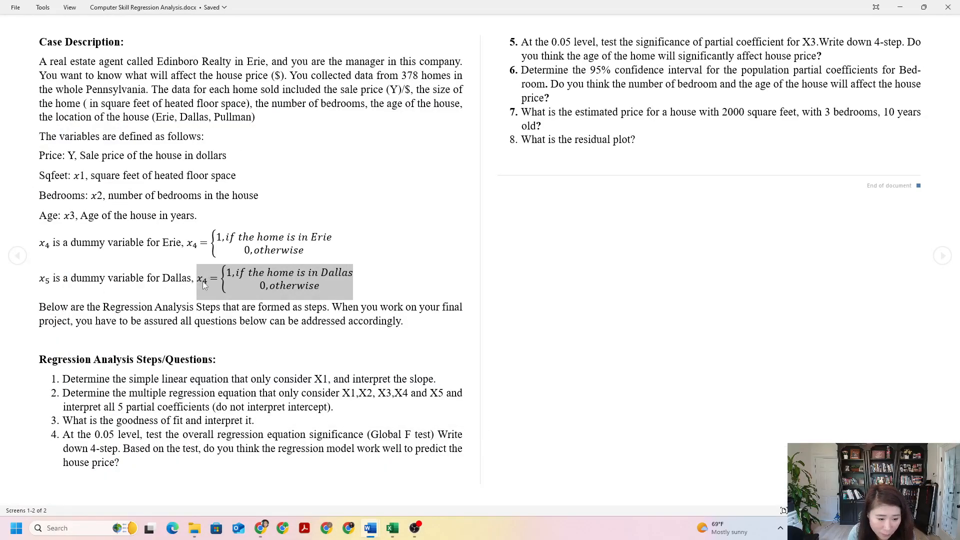
left_click(204, 281)
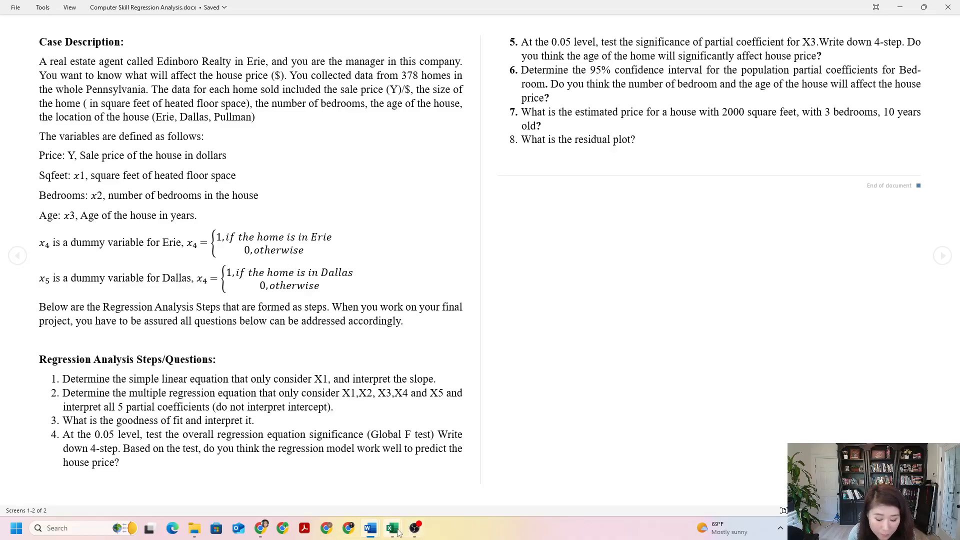
mouse_move(399, 533)
left_click(418, 502)
left_click(362, 151)
left_click(350, 123)
type("1")
left_click(323, 165)
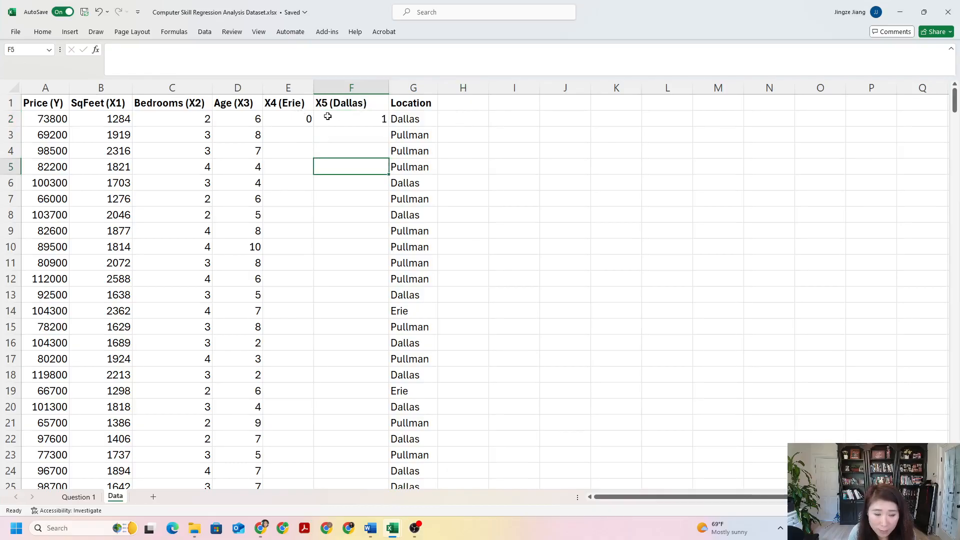
Step: Examine the Location entries in the first data rows and compare row 2's location with its X4 and X5 codes
left_click(405, 118)
left_click(406, 134)
left_click(408, 119)
left_click(408, 133)
left_click(409, 166)
left_click(408, 120)
left_click(411, 134)
left_click(414, 150)
left_click(415, 167)
left_click(416, 184)
left_click(290, 119)
left_click(347, 103)
left_click(299, 119)
left_click(339, 119)
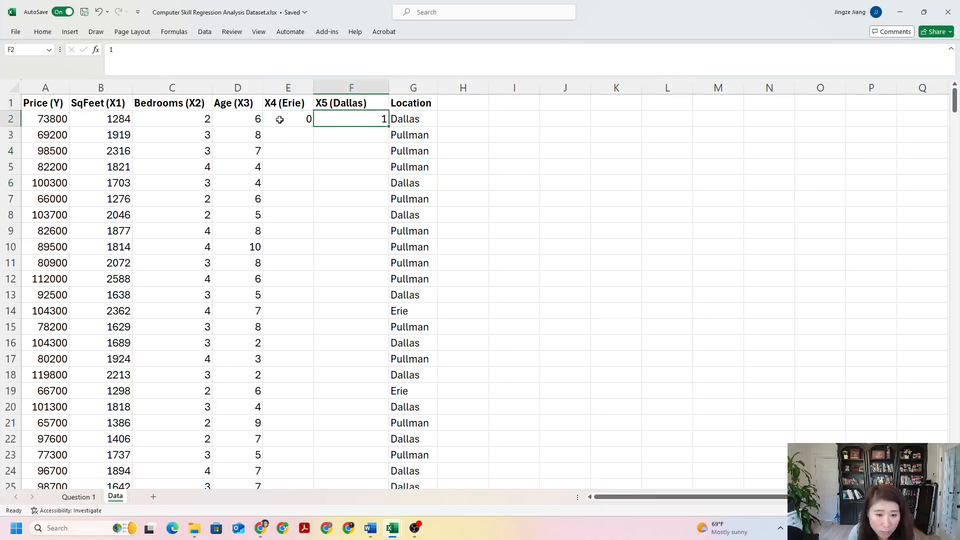
left_click(400, 115)
left_click(275, 122)
left_click(335, 121)
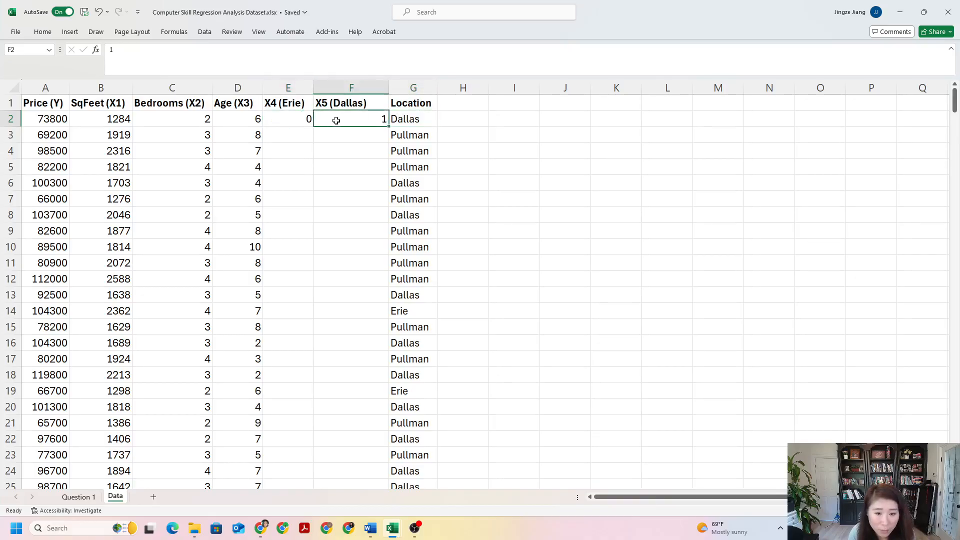
left_click(394, 120)
left_click(415, 135)
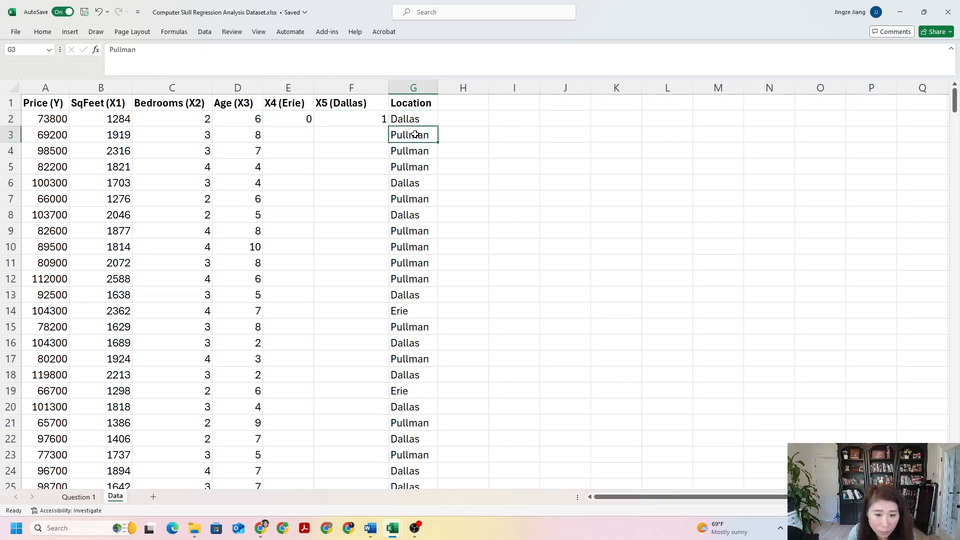
Step: Check the x4 definition in the Word case description and enter 1 in cell E14 of the Excel dataset for the Erie home
left_click(412, 310)
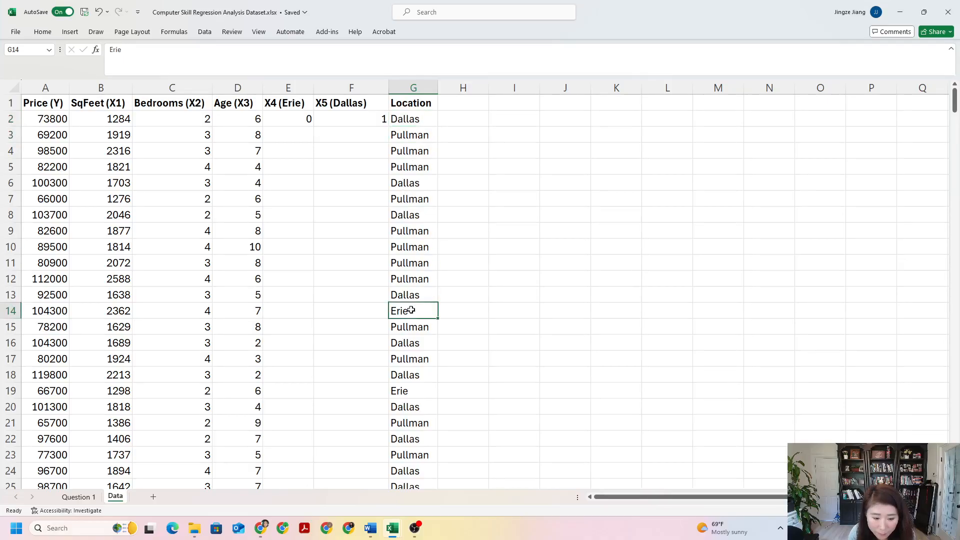
left_click(296, 313)
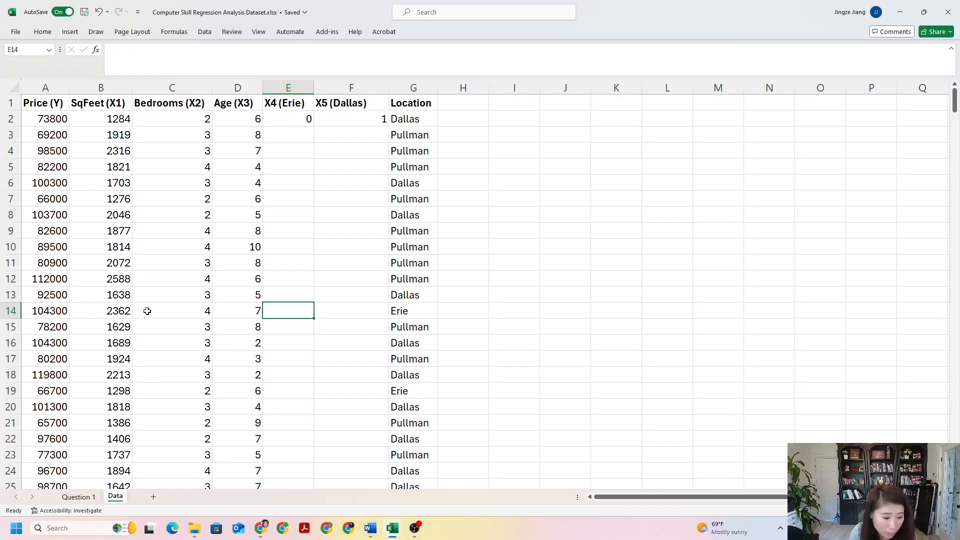
left_click(417, 311)
left_click(270, 308)
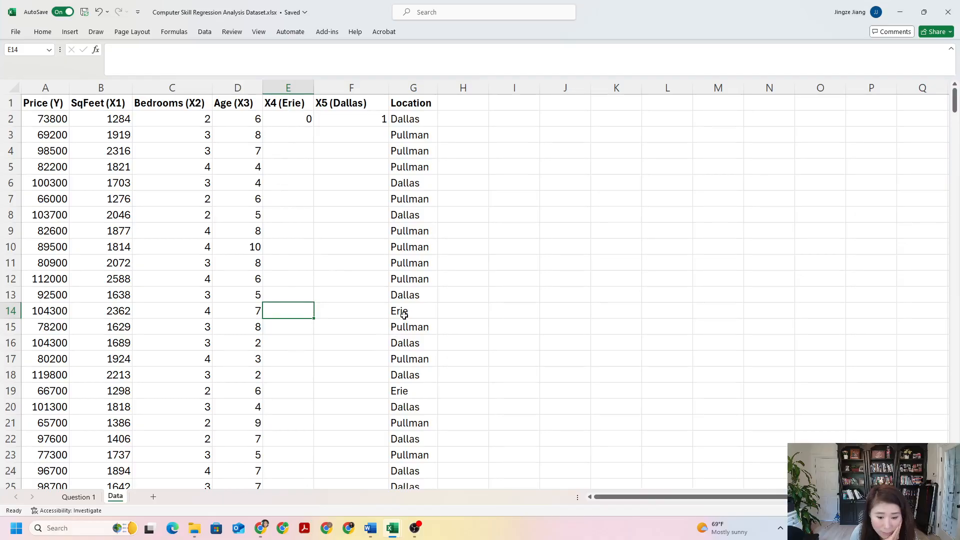
mouse_move(370, 526)
left_click(415, 500)
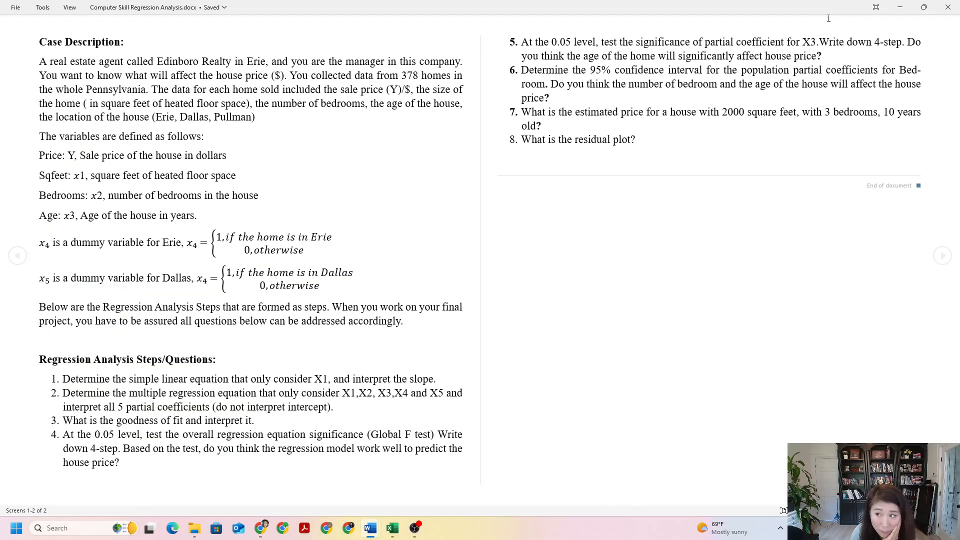
mouse_move(387, 525)
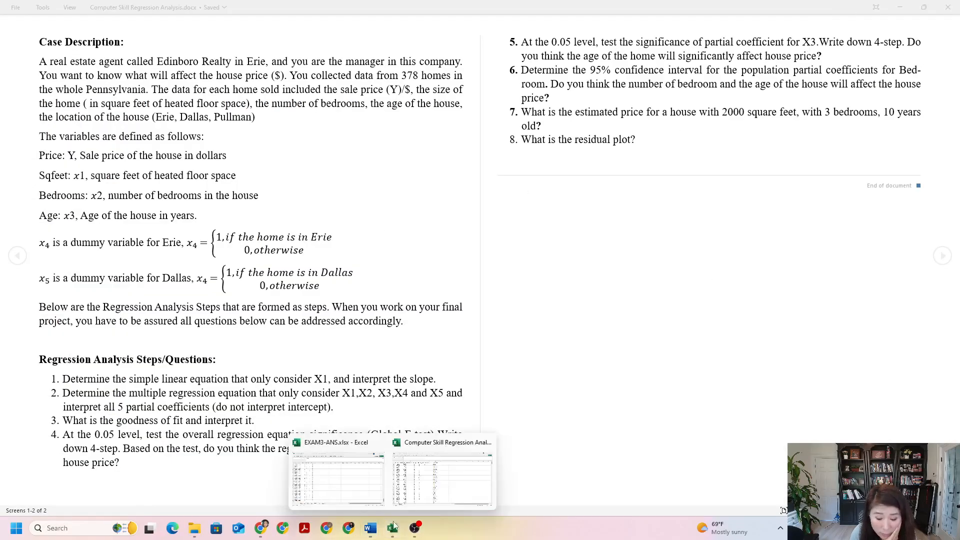
left_click(419, 501)
type("1")
Step: Enter 0 in cell F14 as the X5 (Dallas) value for the Erie home, and check row 14's codes against its location
left_click(364, 317)
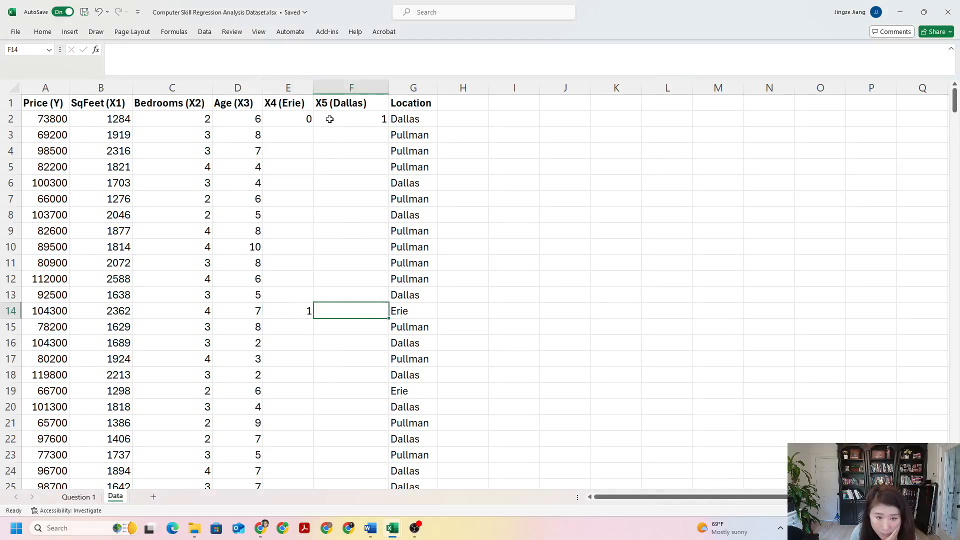
left_click(413, 313)
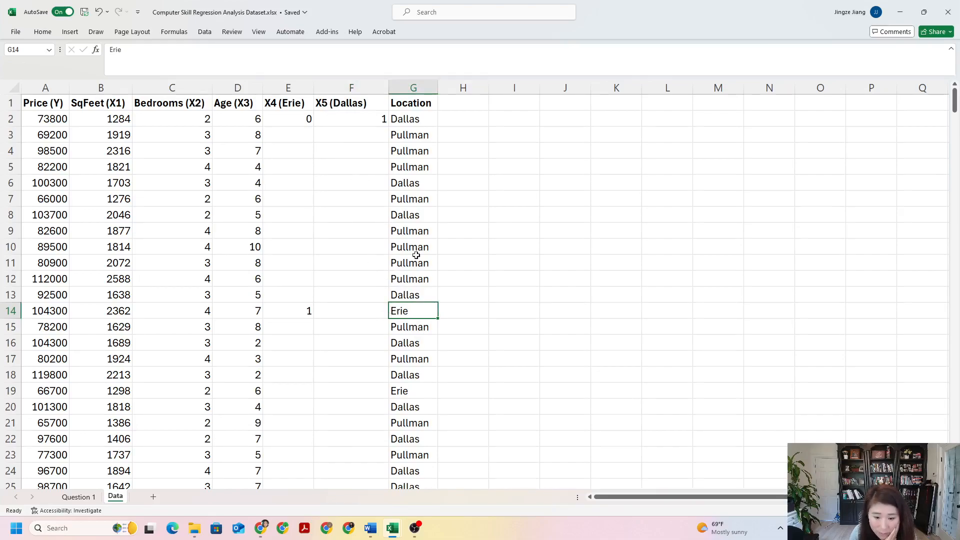
left_click(368, 311)
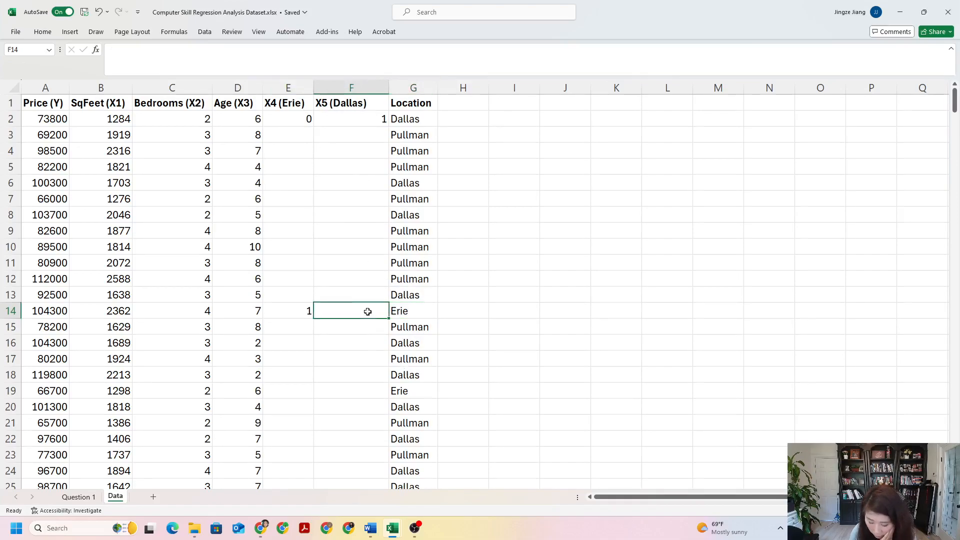
type("0")
left_click(395, 340)
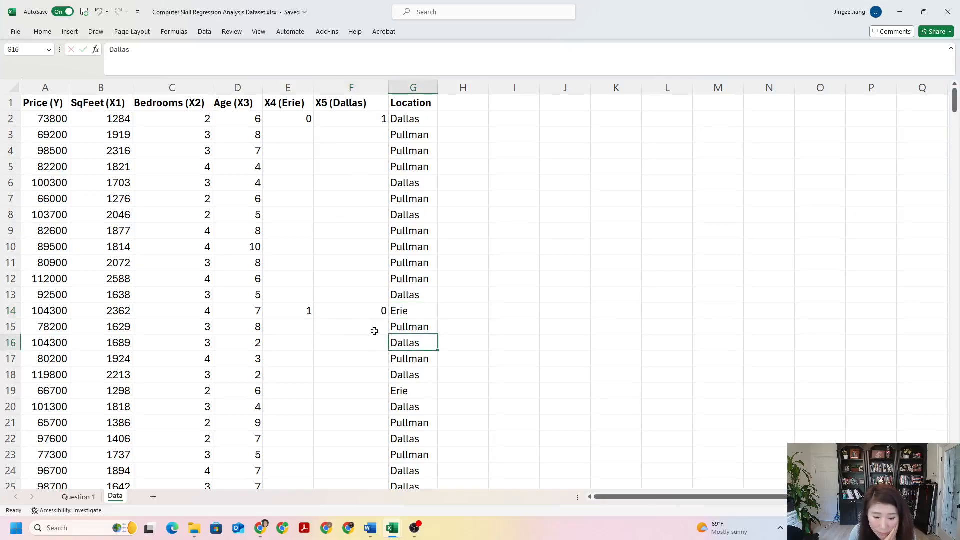
left_click(296, 315)
left_click(344, 312)
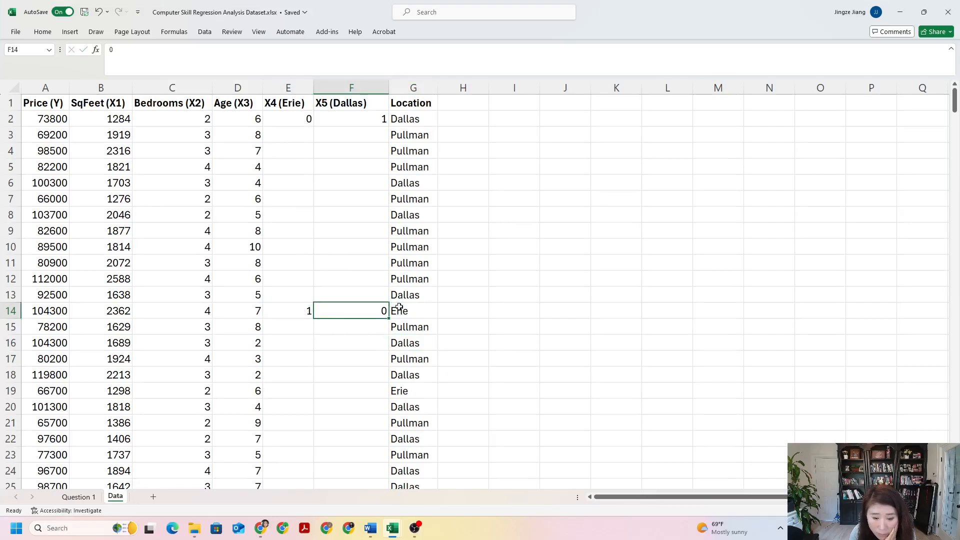
left_click(261, 307)
left_click(421, 314)
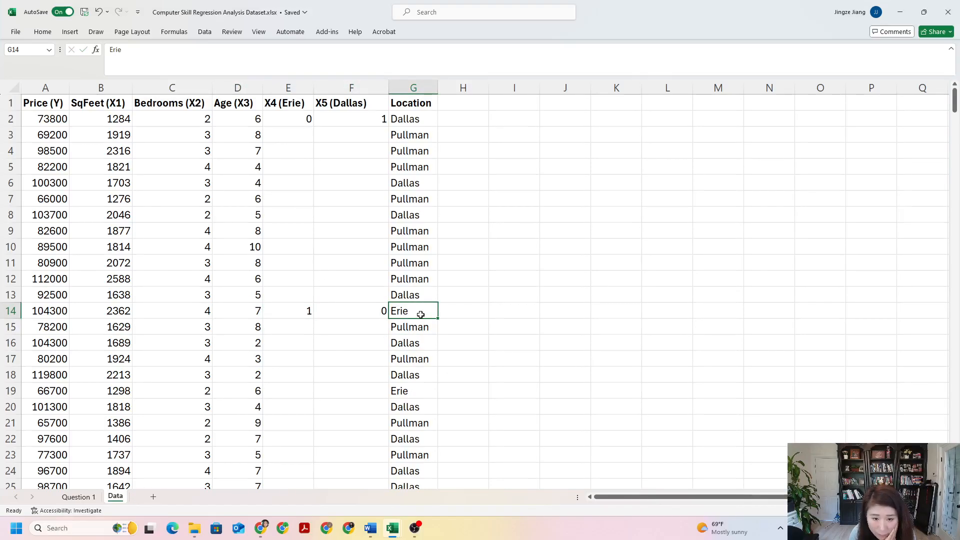
Step: Enter 0 in cell E3 as the X4 (Erie) value for the Pullman home
left_click(409, 136)
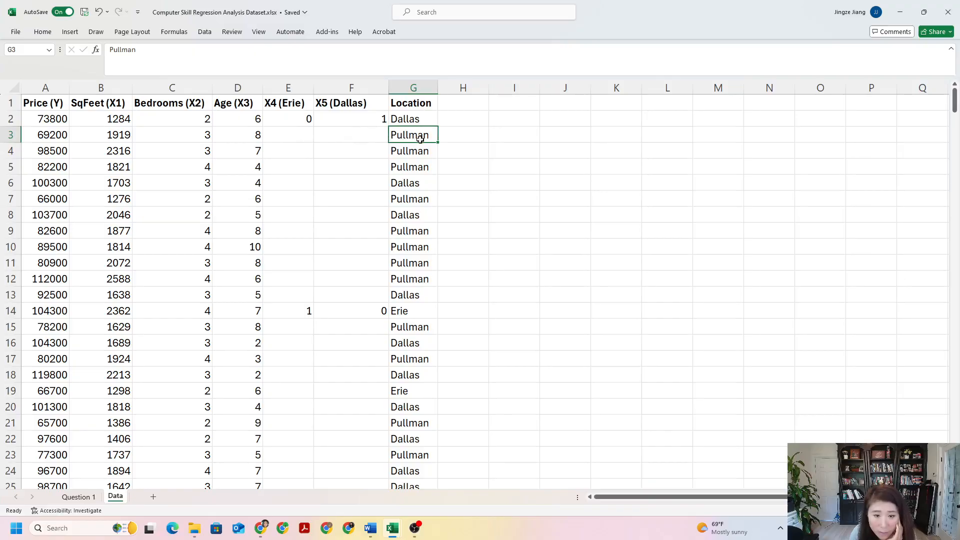
left_click(289, 135)
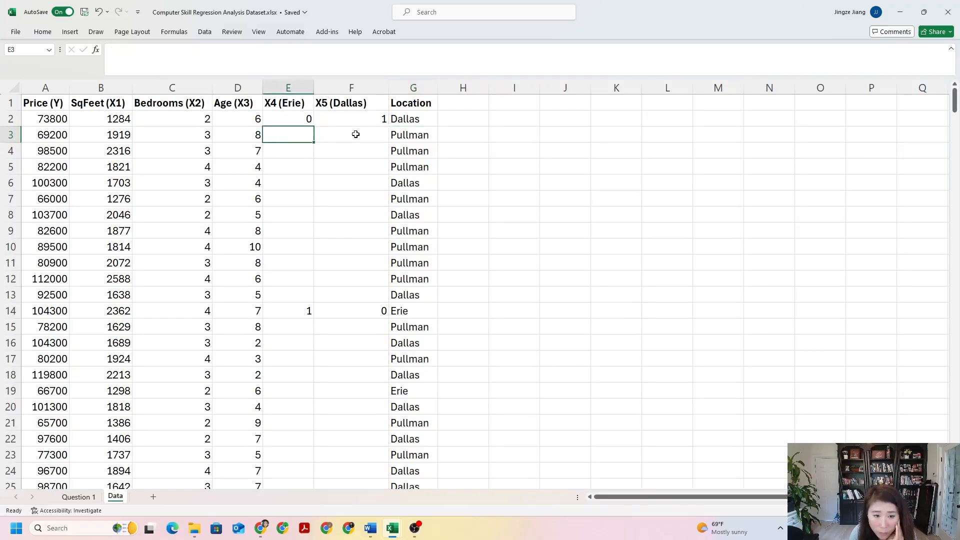
left_click(330, 131)
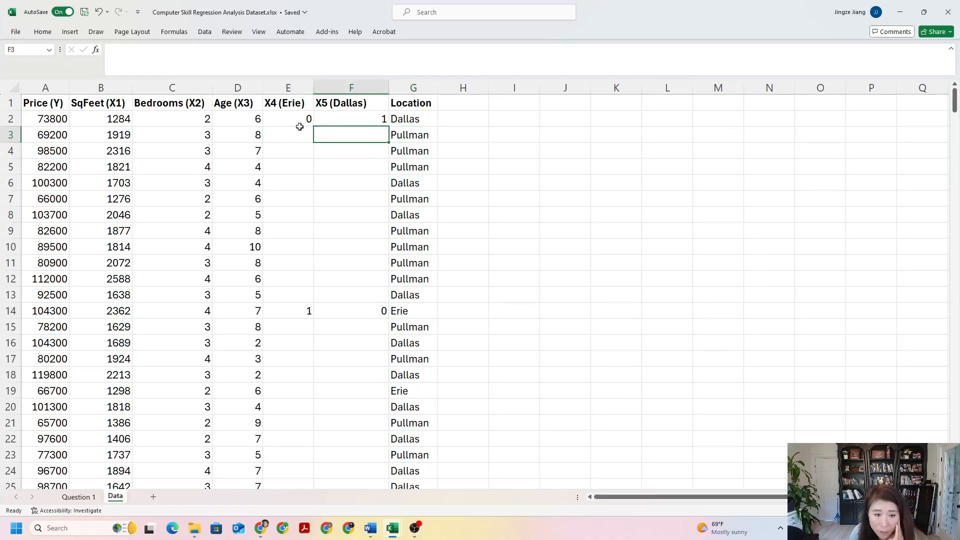
left_click(281, 104)
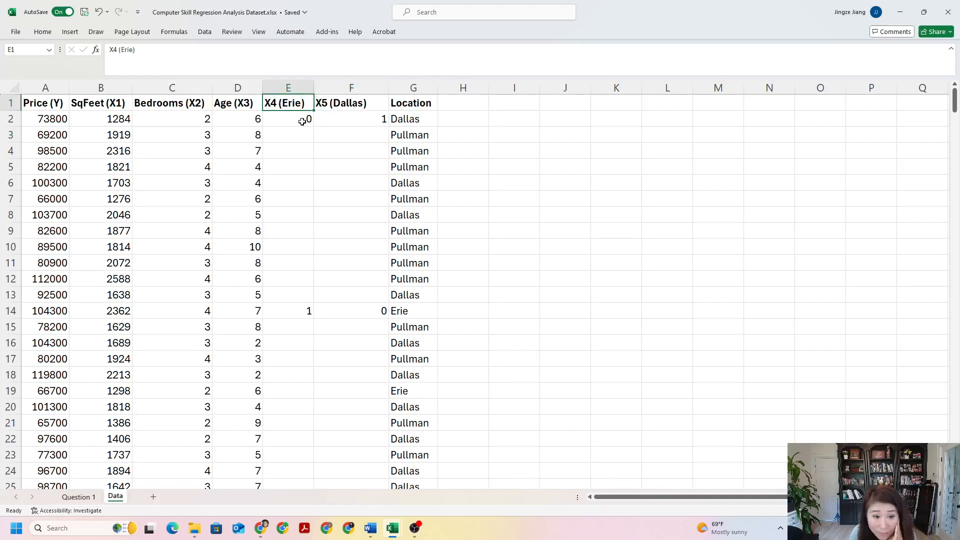
left_click(416, 134)
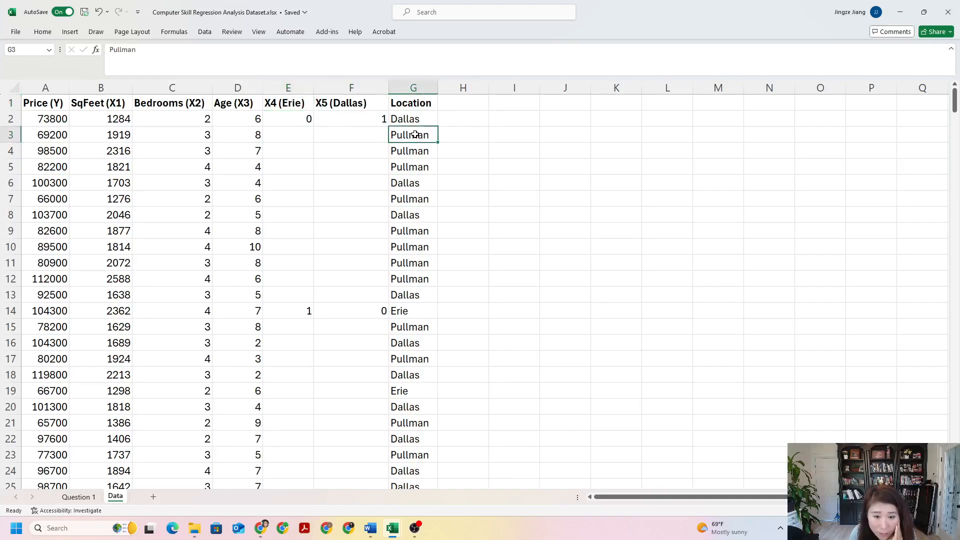
left_click(307, 105)
left_click(290, 144)
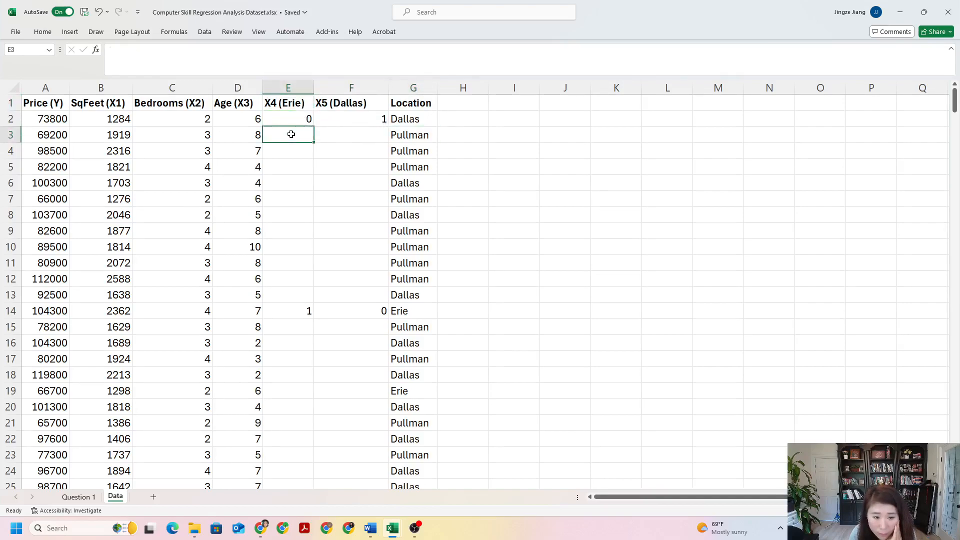
type("0")
left_click(340, 167)
Step: Enter 0 in cell F3 as the X5 (Dallas) value for the Pullman home
left_click(402, 132)
left_click(353, 103)
left_click(347, 131)
left_click(422, 136)
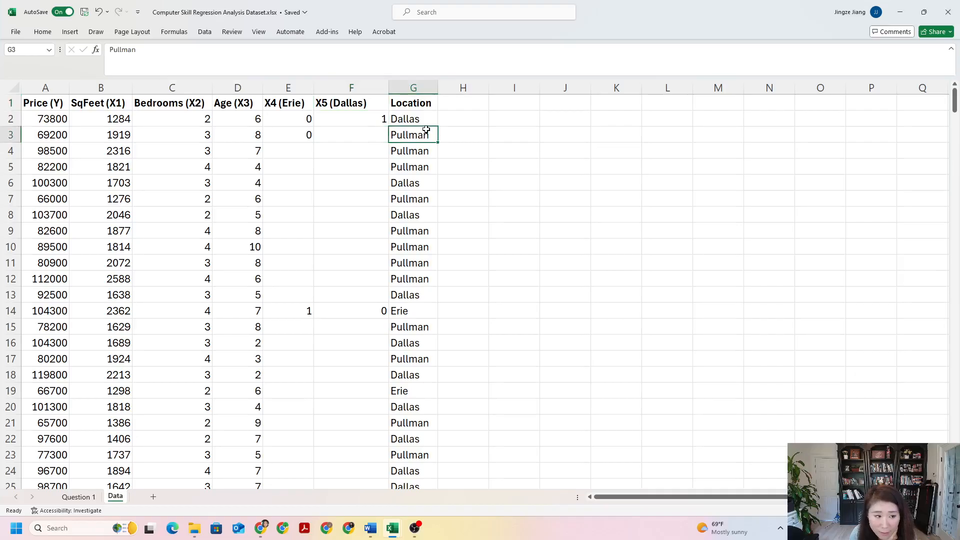
left_click(356, 138)
type("0")
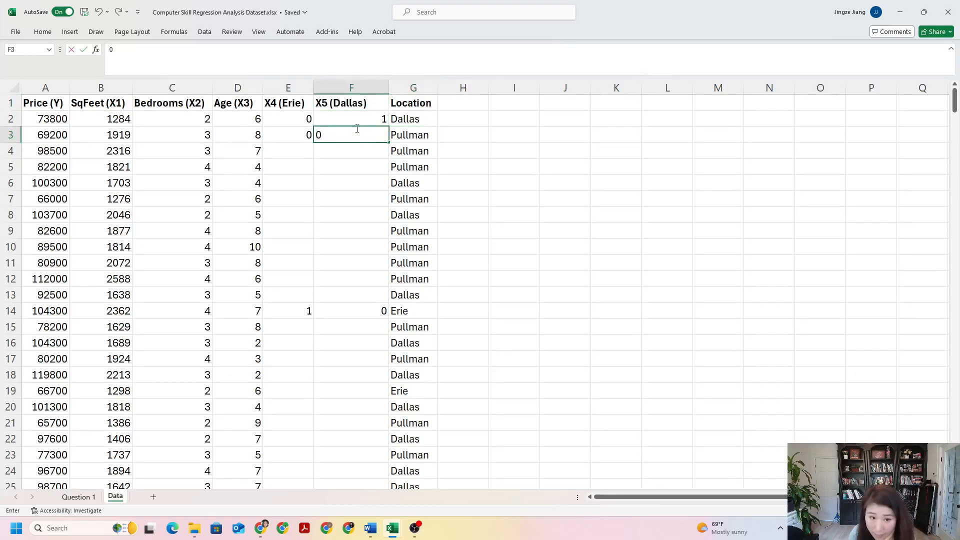
left_click(357, 106)
left_click(399, 138)
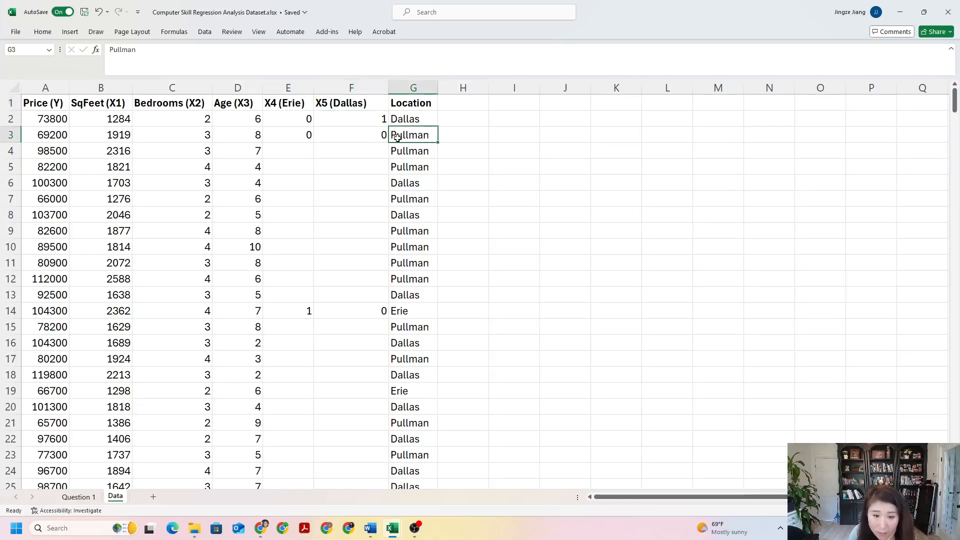
Step: Compare the X4 and X5 codes in rows 3 and 2 with the Pullman and Dallas locations
left_click(301, 129)
left_click(360, 133)
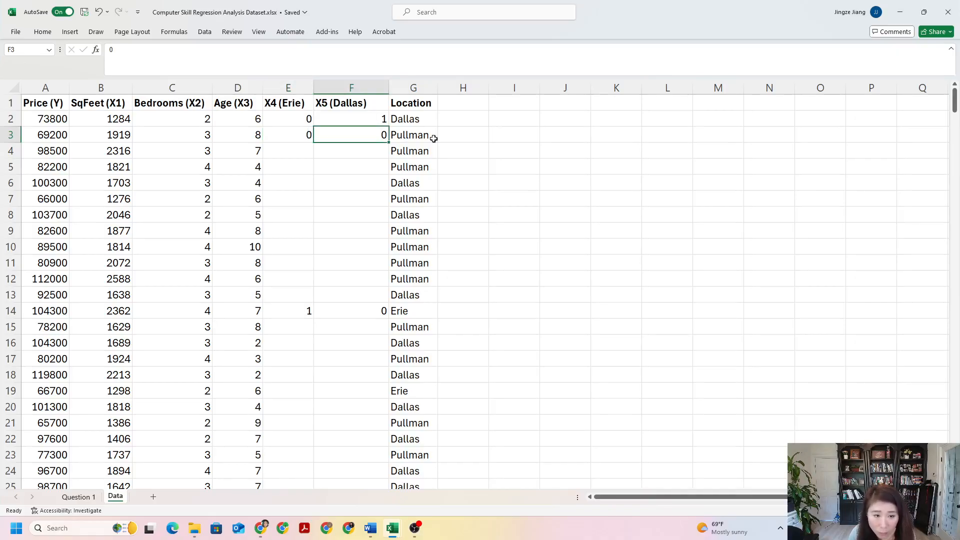
left_click(306, 134)
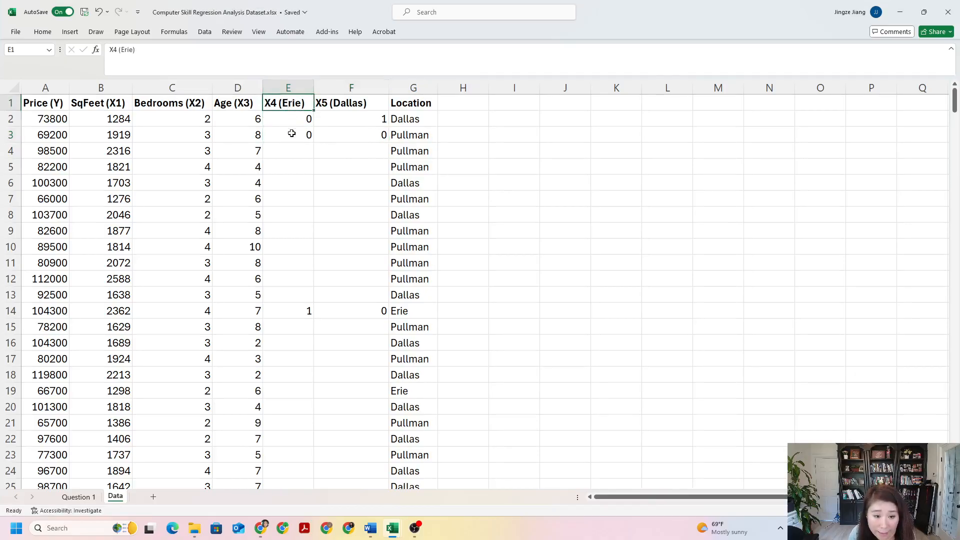
left_click(421, 120)
left_click(423, 134)
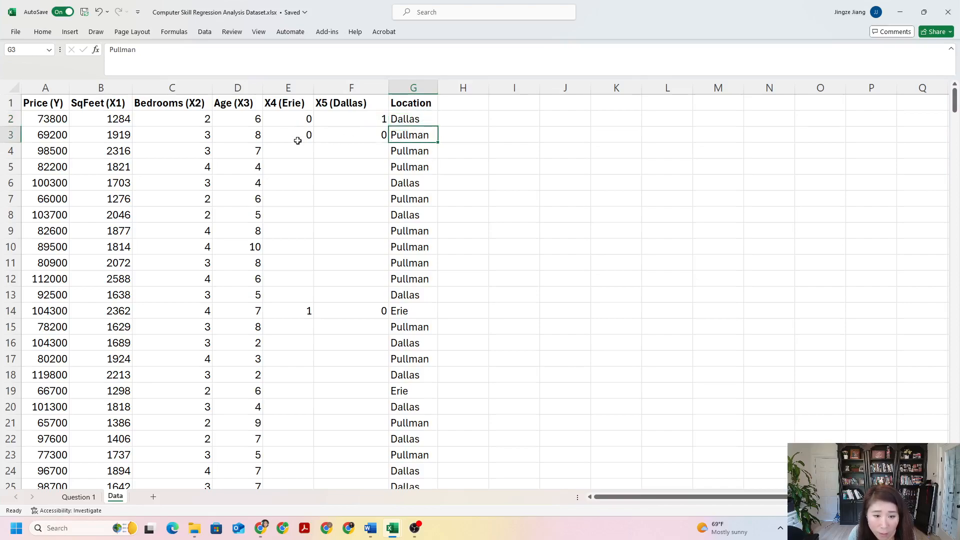
left_click(298, 120)
left_click(363, 115)
left_click(310, 118)
left_click(358, 117)
left_click(308, 119)
left_click(328, 120)
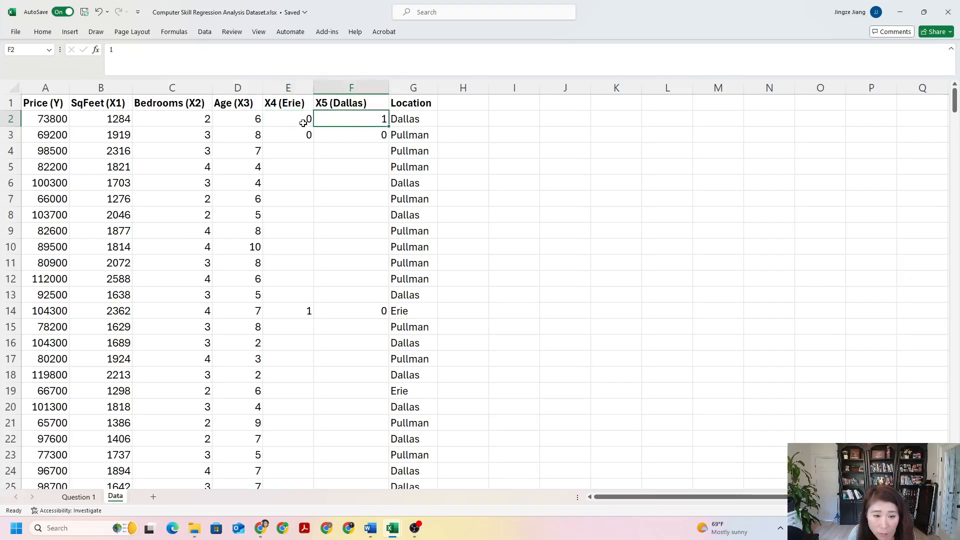
Step: Review the Location entries in the first rows and the dummy-code pairs in rows 2, 3 and 14
left_click(405, 122)
left_click(414, 135)
left_click(416, 149)
left_click(414, 183)
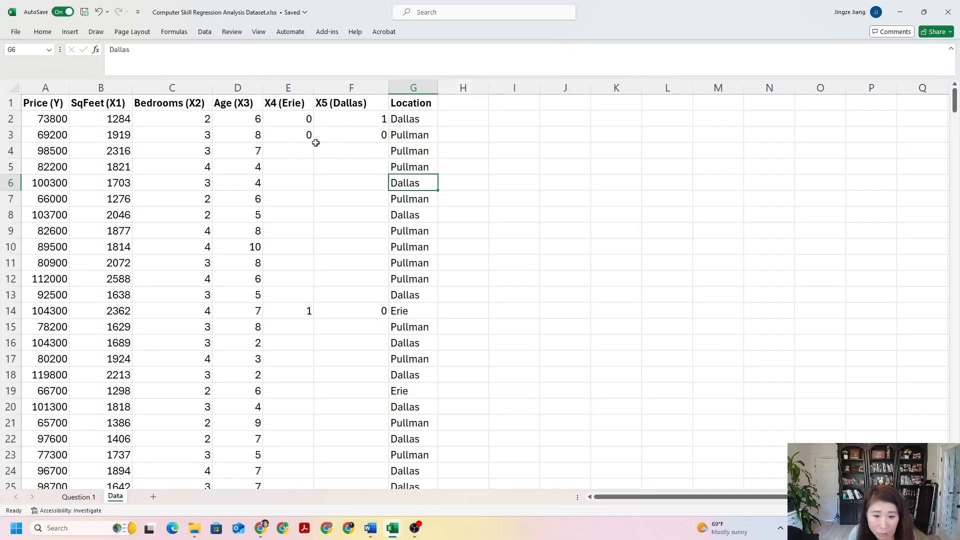
left_click(290, 119)
left_click(360, 115)
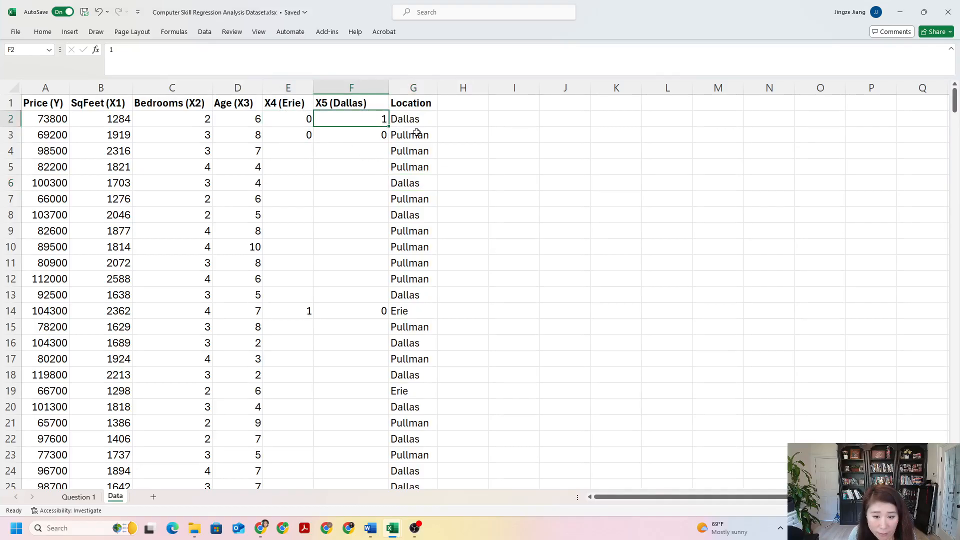
left_click(299, 135)
left_click(362, 136)
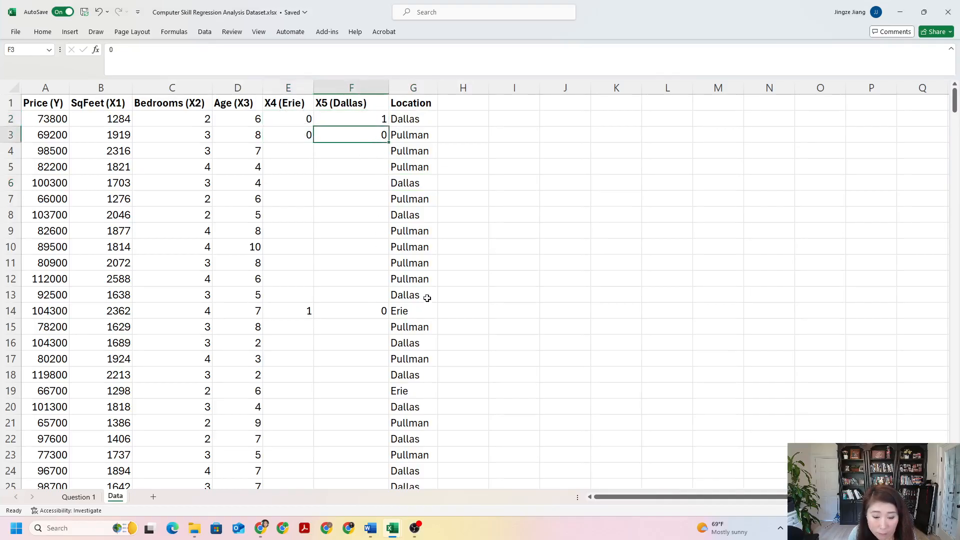
left_click(308, 313)
left_click(375, 313)
Step: Enter 0 in cells E4 and F4 as the X4 and X5 values for the Pullman home
left_click(302, 153)
left_click(372, 151)
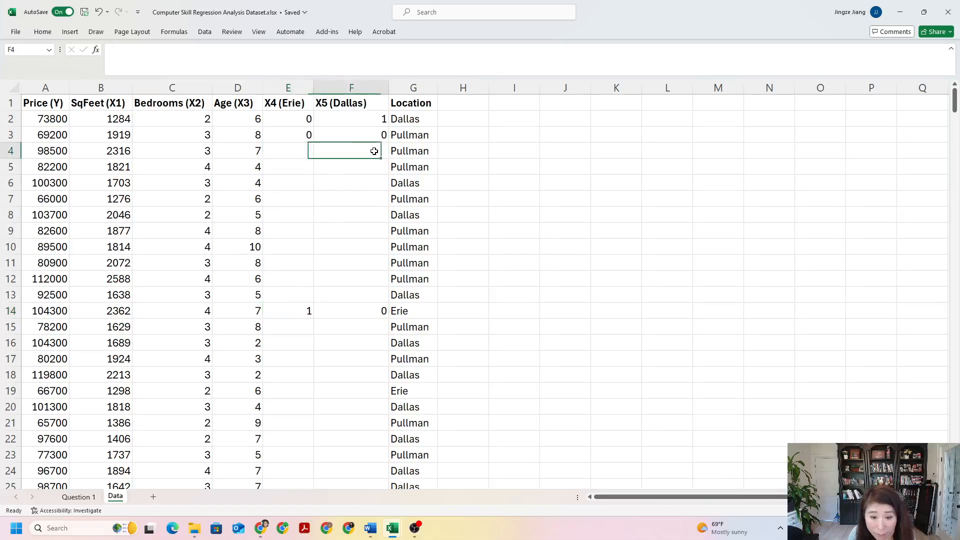
left_click(294, 153)
left_click(393, 153)
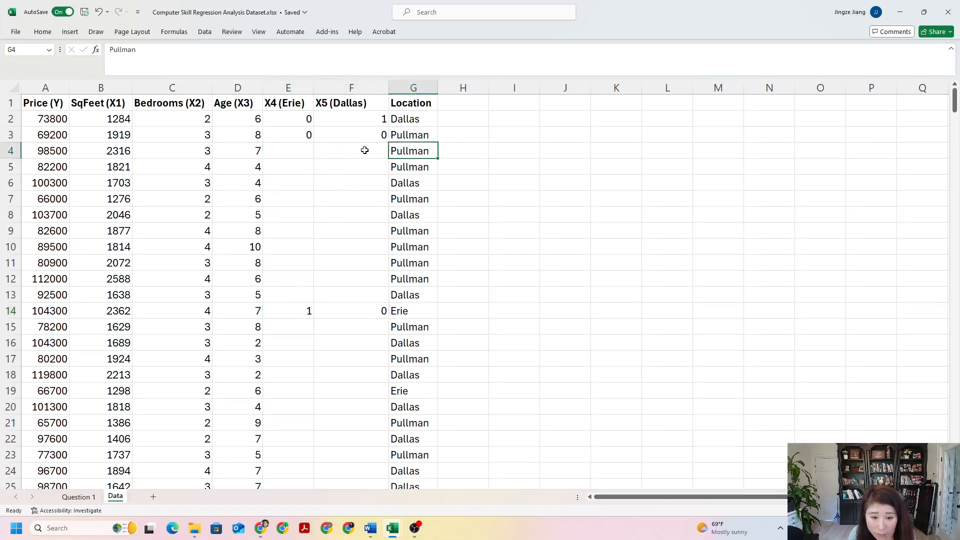
left_click(309, 152)
type("0")
left_click(374, 152)
type("0")
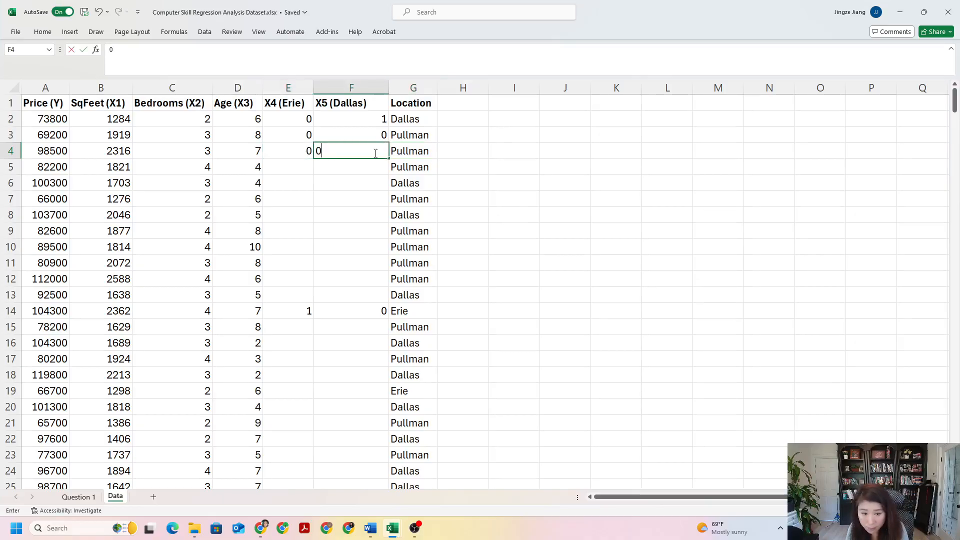
left_click(425, 153)
Step: Code the Dallas home in row 6 with 0 in cell E6 (X4) and 1 in cell F6 (X5)
left_click(416, 186)
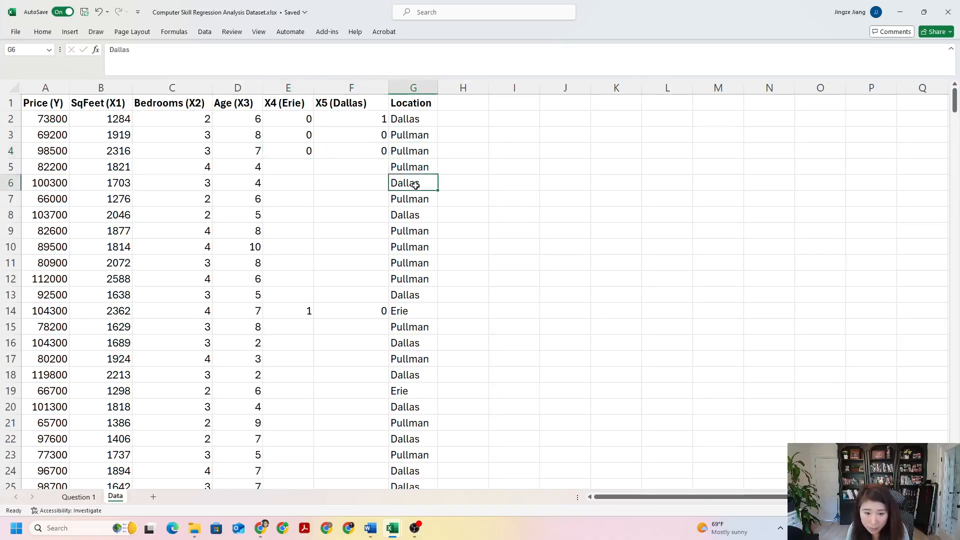
left_click(304, 185)
type("0")
left_click(365, 173)
left_click(366, 181)
type("1")
left_click(436, 201)
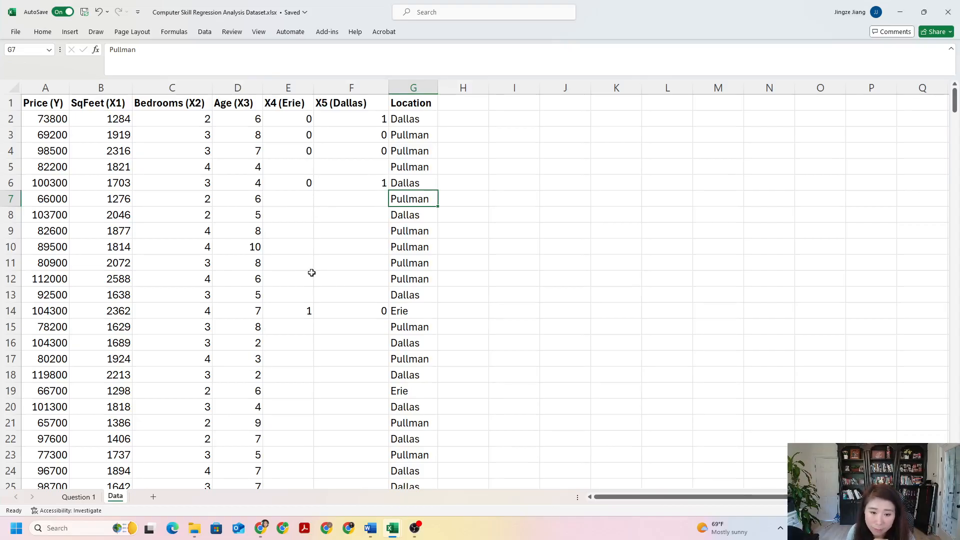
Step: Select the whole dataset from Price (Y) through Location, including the headers, and turn on Filter for its columns
left_click(309, 164)
left_click(386, 162)
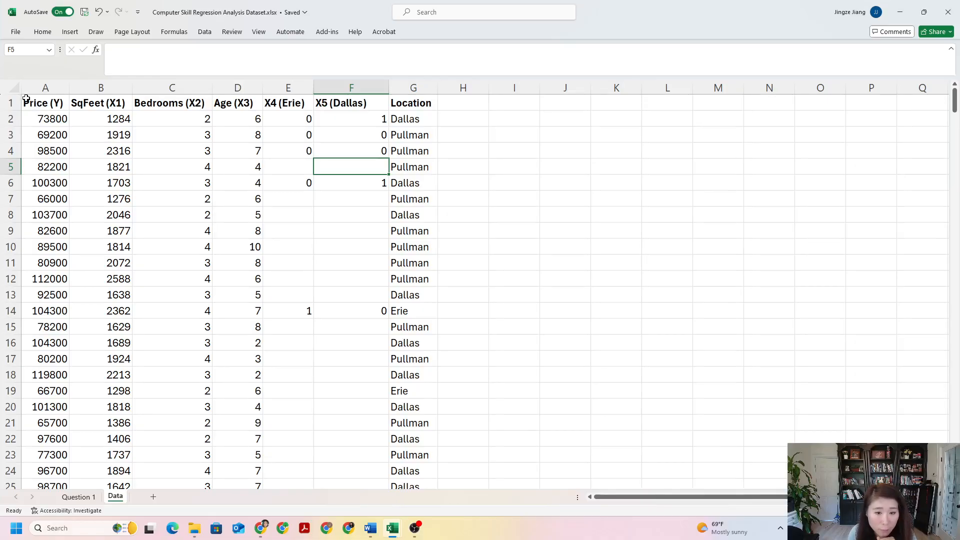
left_click_drag(38, 107, 413, 134)
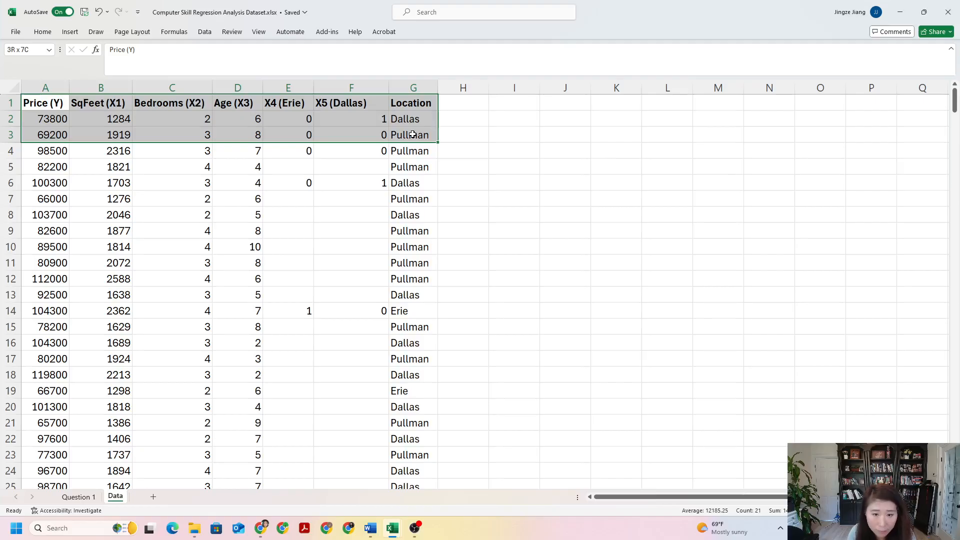
left_click_drag(413, 138, 427, 434)
scroll(353, 232, "up", 8)
scroll(353, 232, "up", 20)
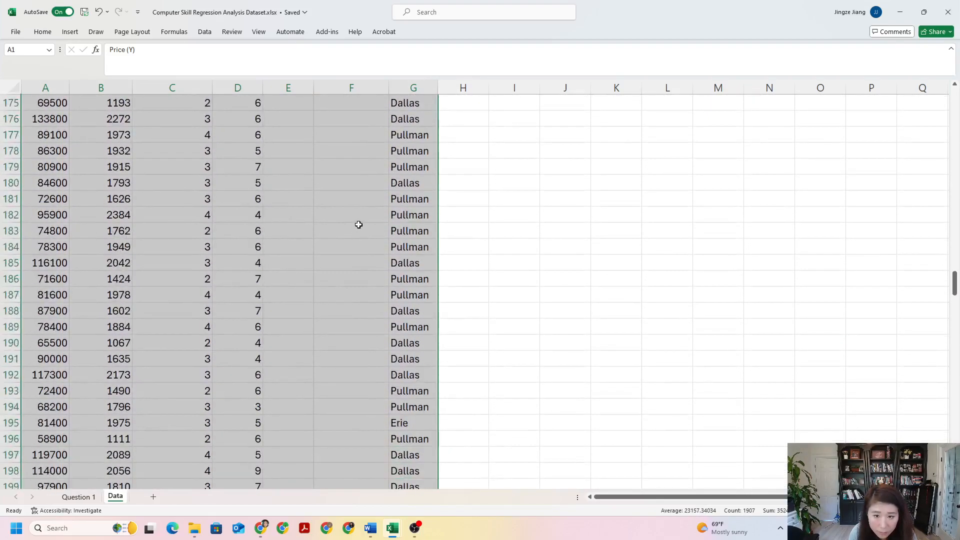
left_click(42, 32)
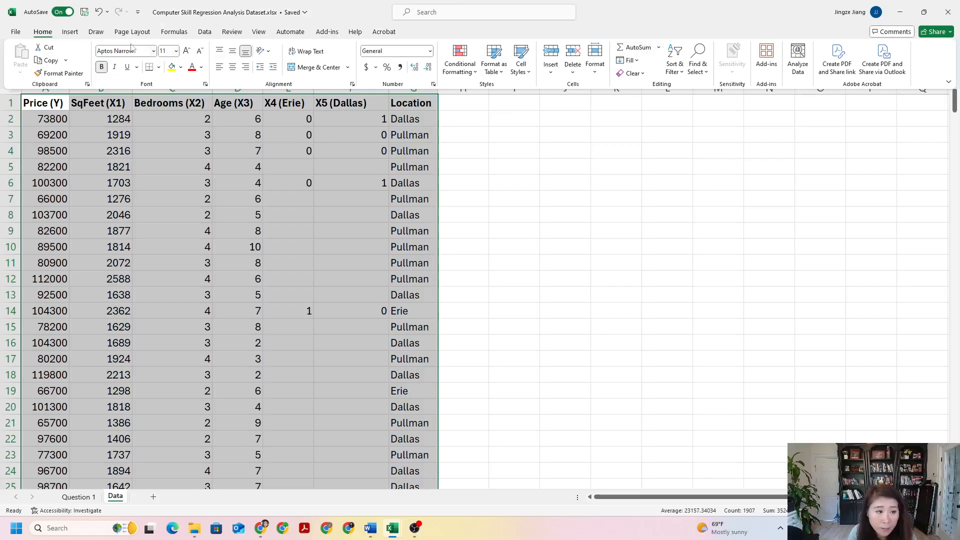
left_click(70, 31)
left_click(205, 32)
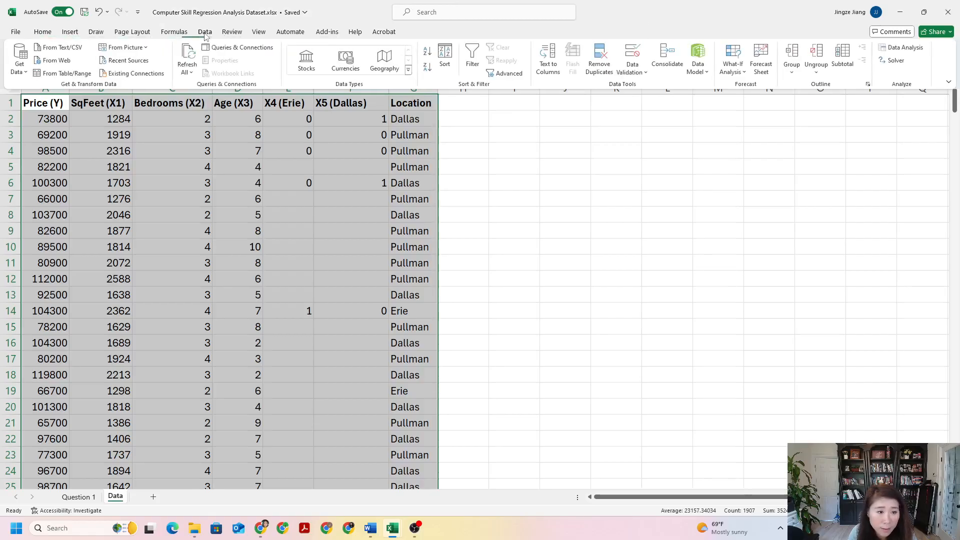
left_click(50, 32)
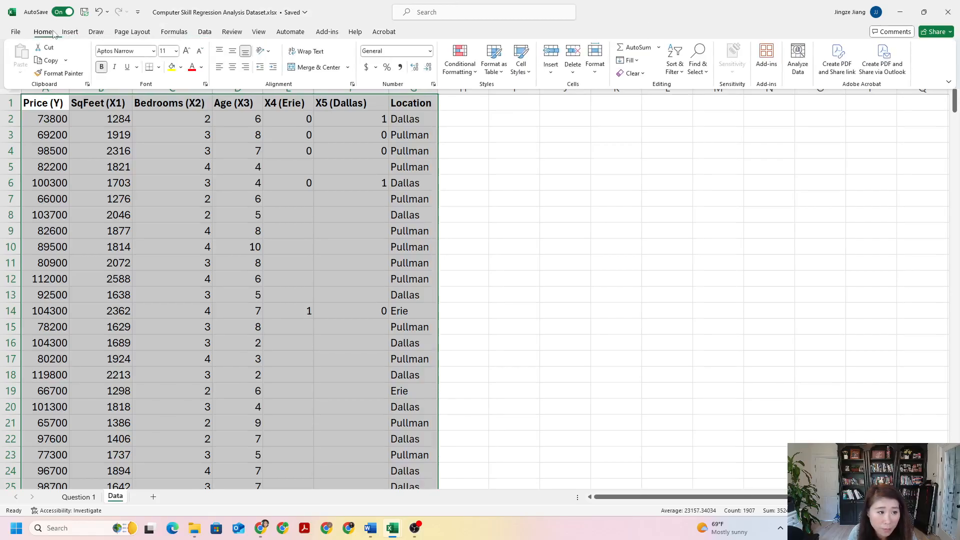
left_click(677, 58)
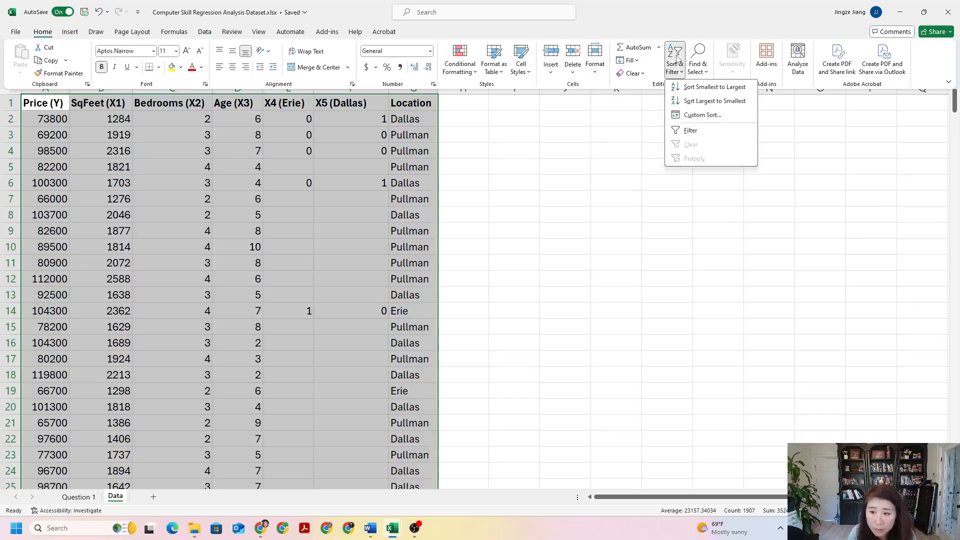
left_click(690, 131)
left_click(508, 145)
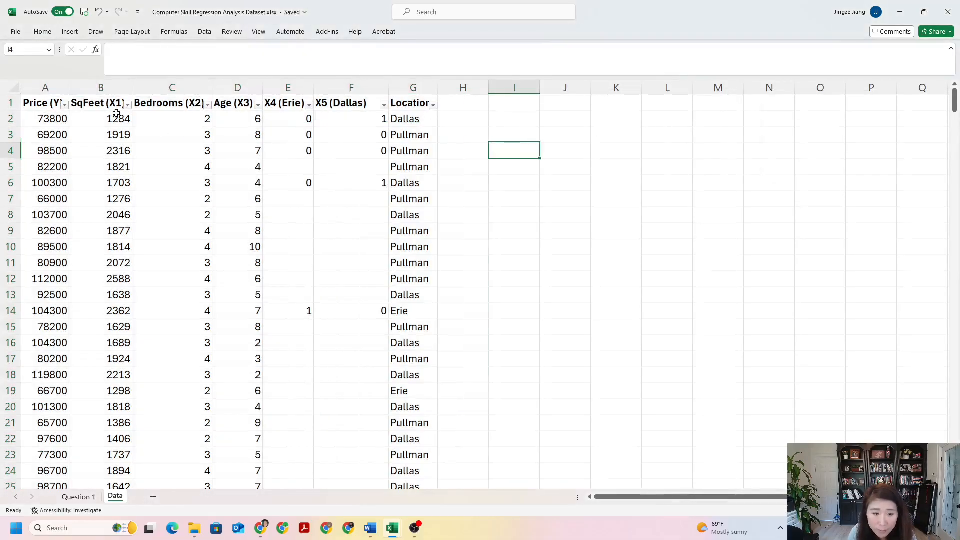
Step: Filter the Location column to show only the Dallas rows
left_click(433, 105)
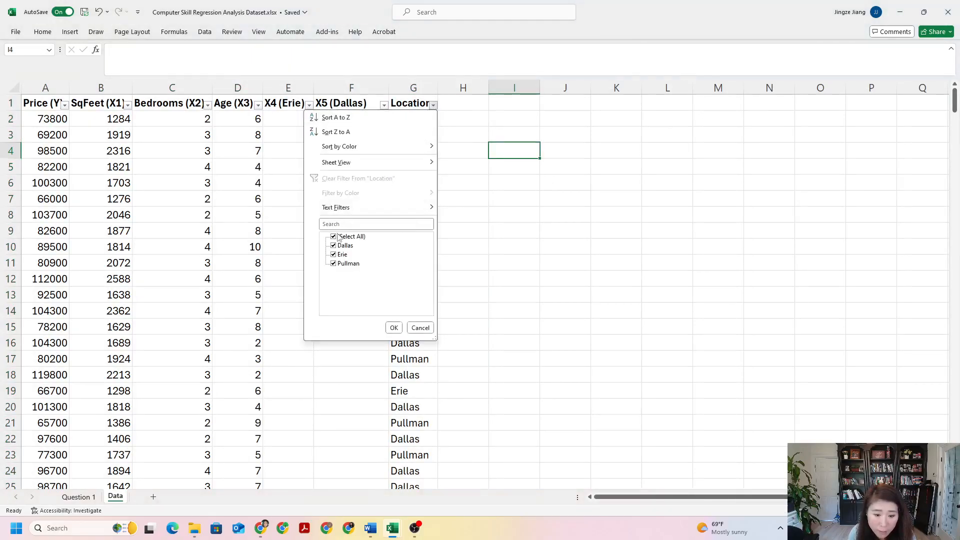
left_click(334, 237)
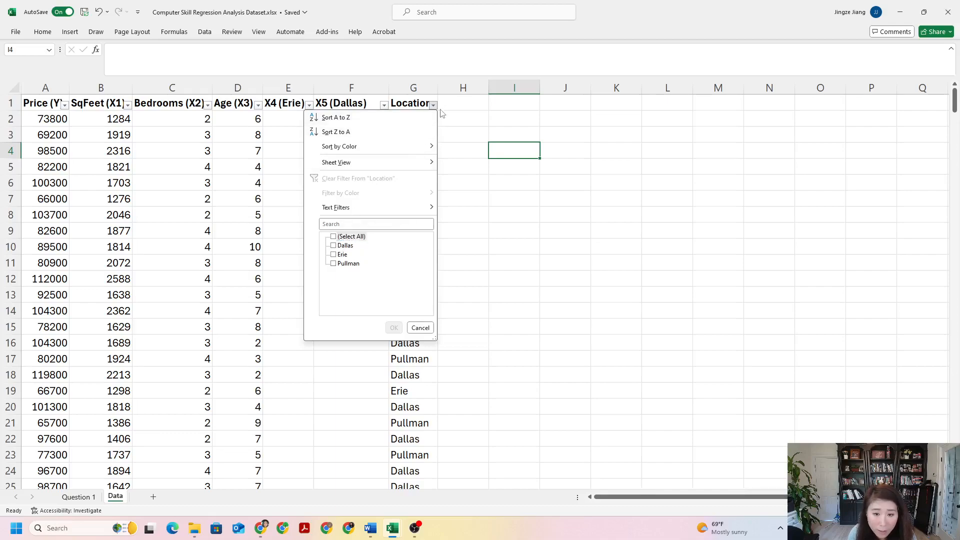
double_click(335, 238)
left_click(334, 246)
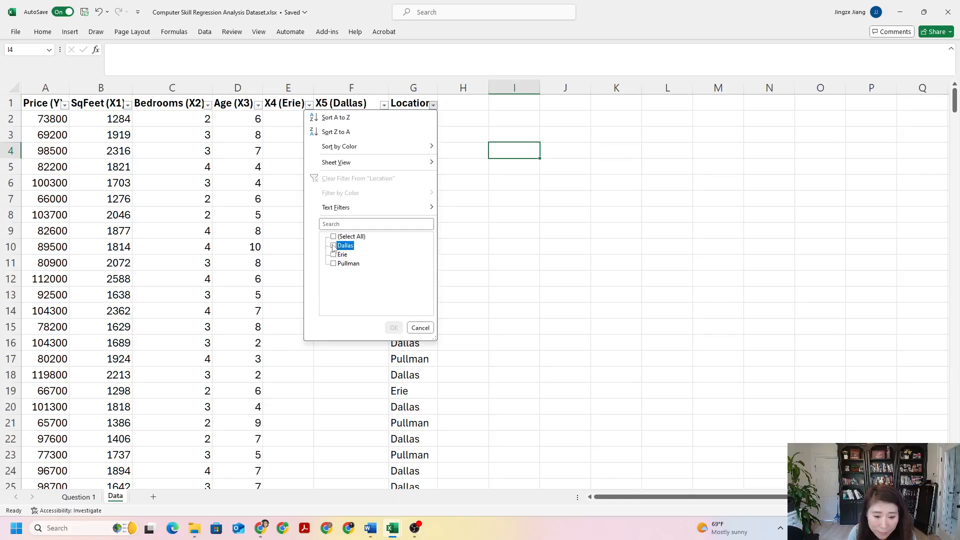
left_click(394, 328)
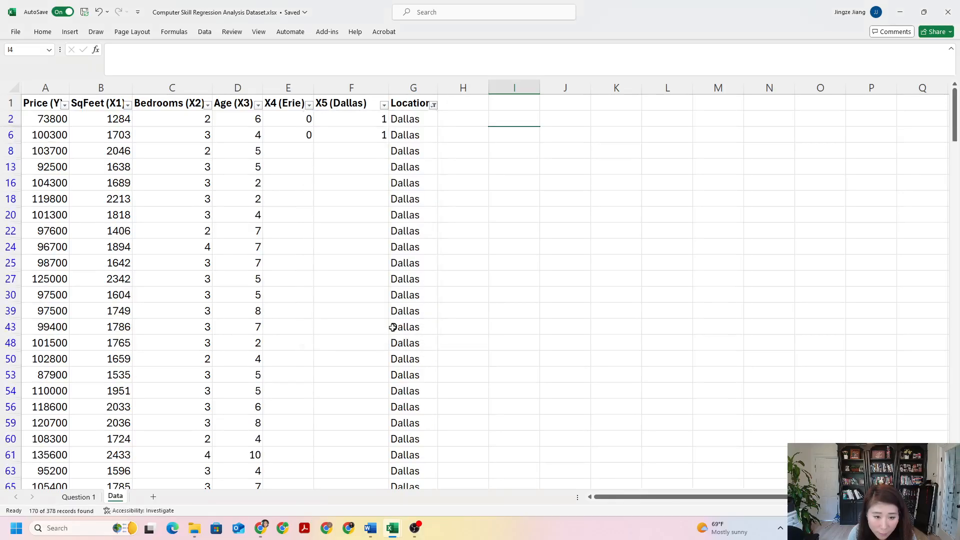
Step: Fill the 0 and 1 codes from cells E2:F2 down through all filtered Dallas rows to row 378
left_click(322, 151)
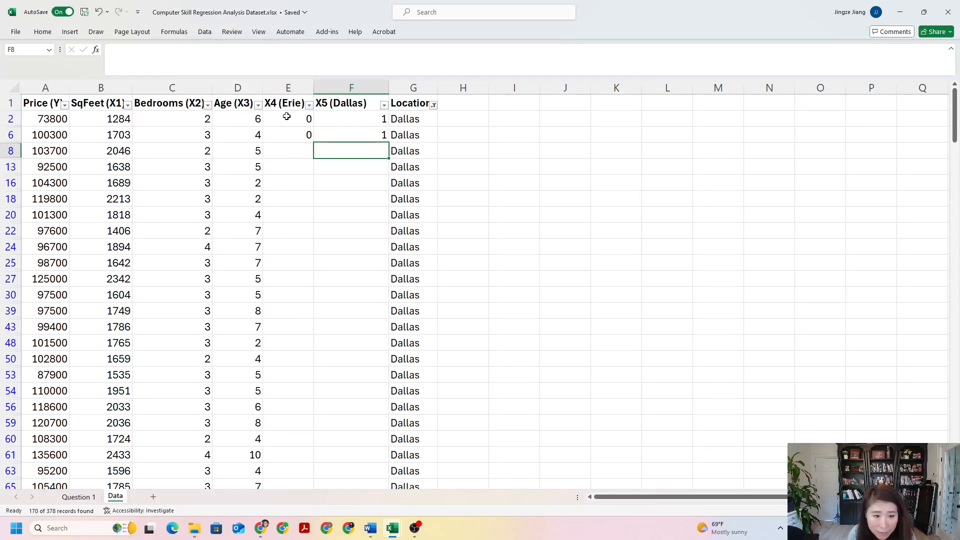
left_click(294, 133)
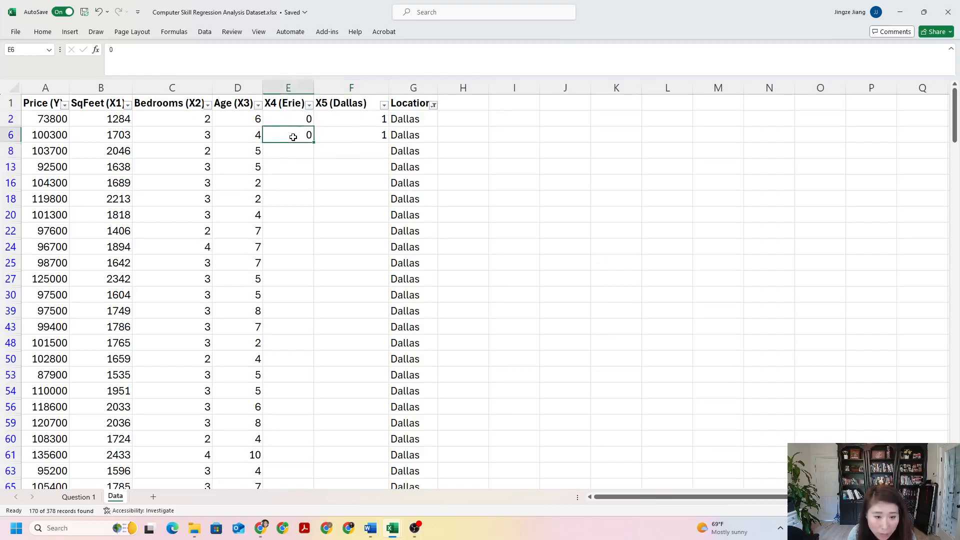
left_click(299, 120)
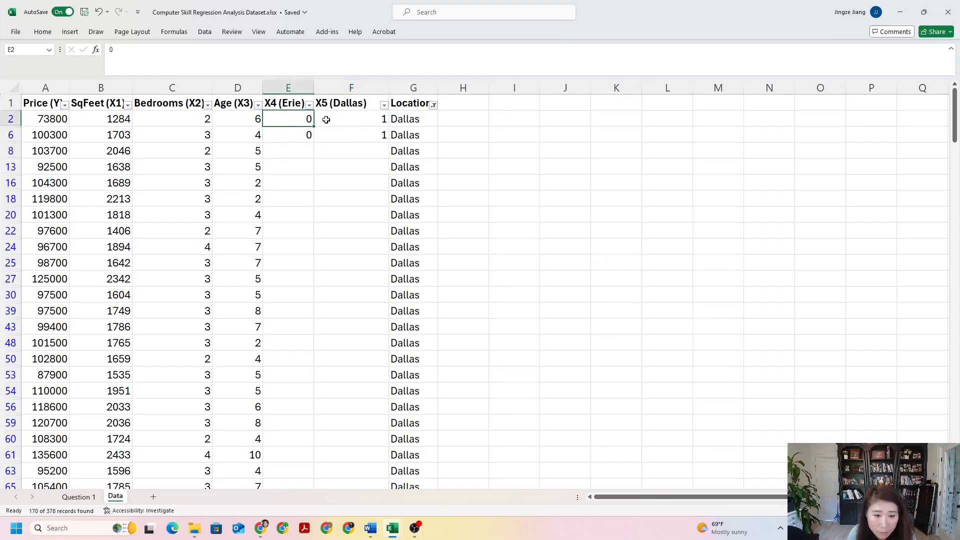
left_click(302, 150)
left_click(356, 149)
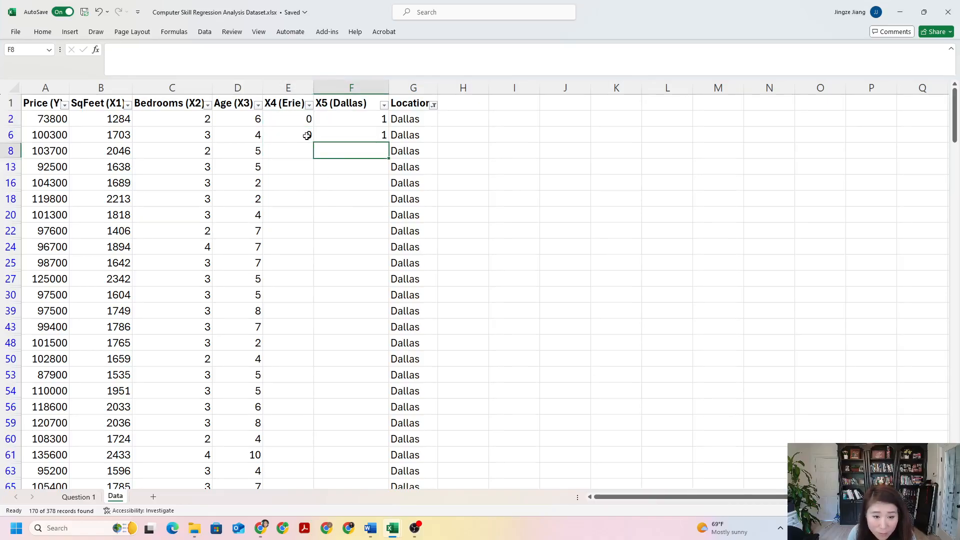
left_click(299, 119)
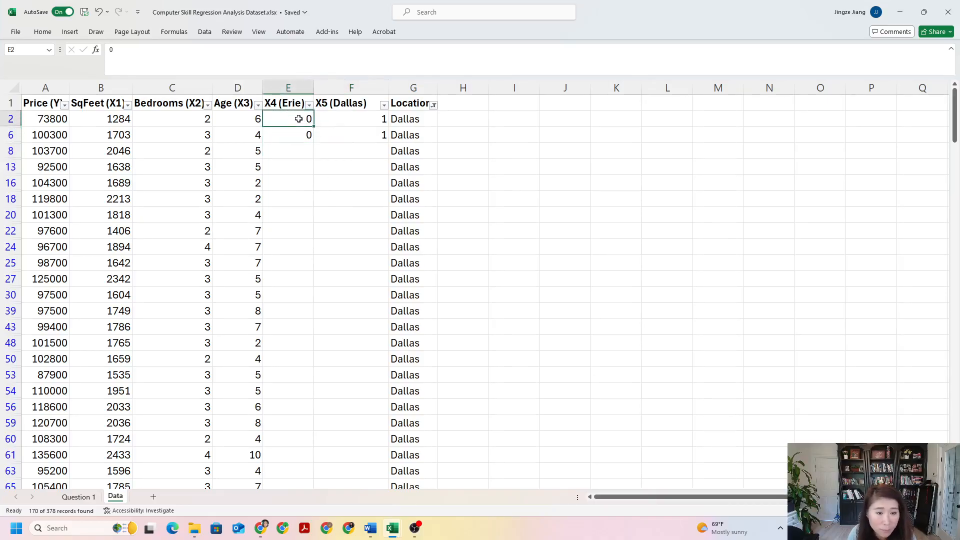
left_click_drag(294, 120, 339, 119)
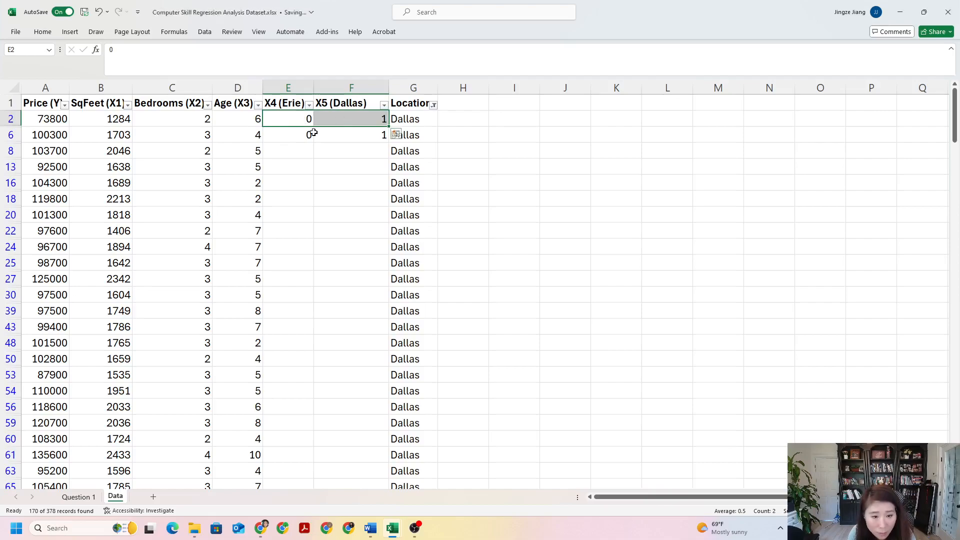
left_click_drag(389, 127, 378, 457)
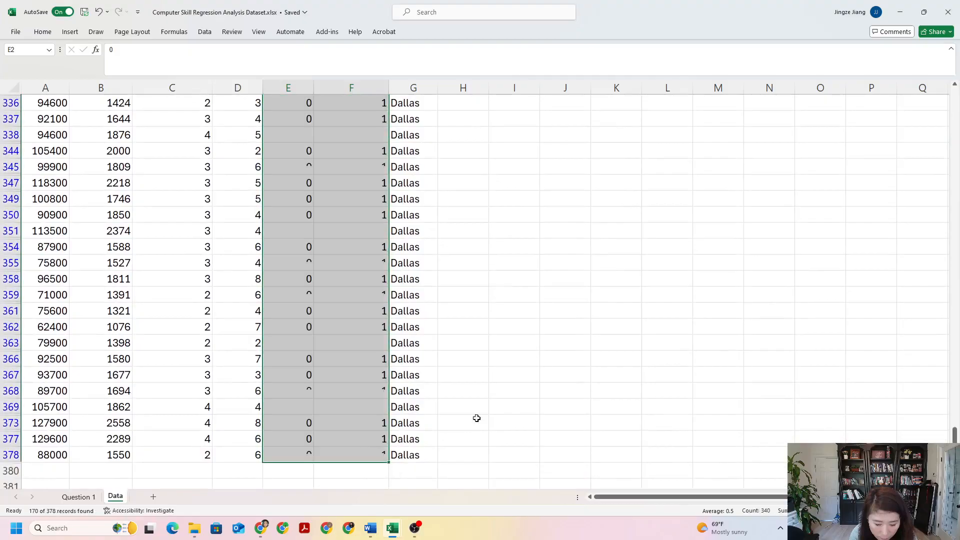
scroll(343, 188, "up", 20)
left_click(344, 189)
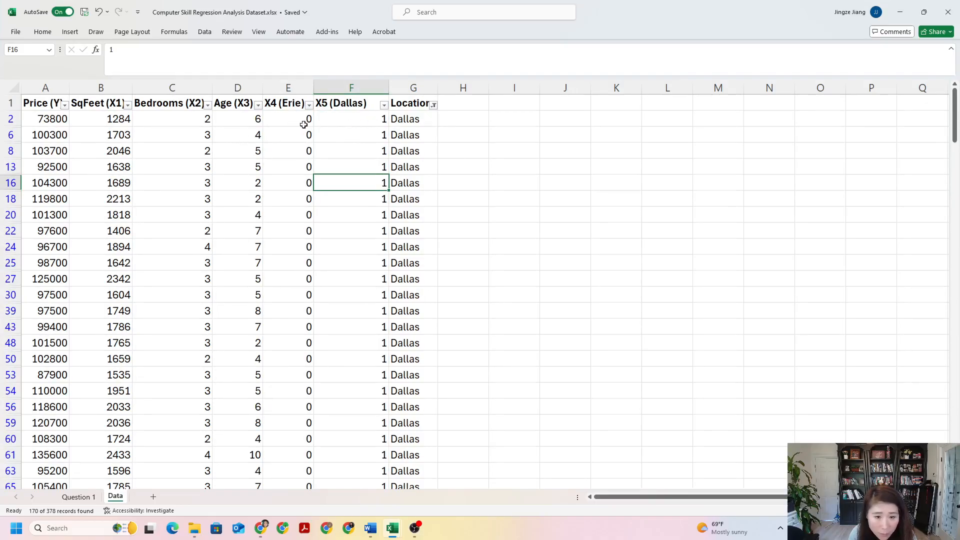
Step: Change the Location filter to show only the Erie rows
left_click(434, 104)
left_click(334, 245)
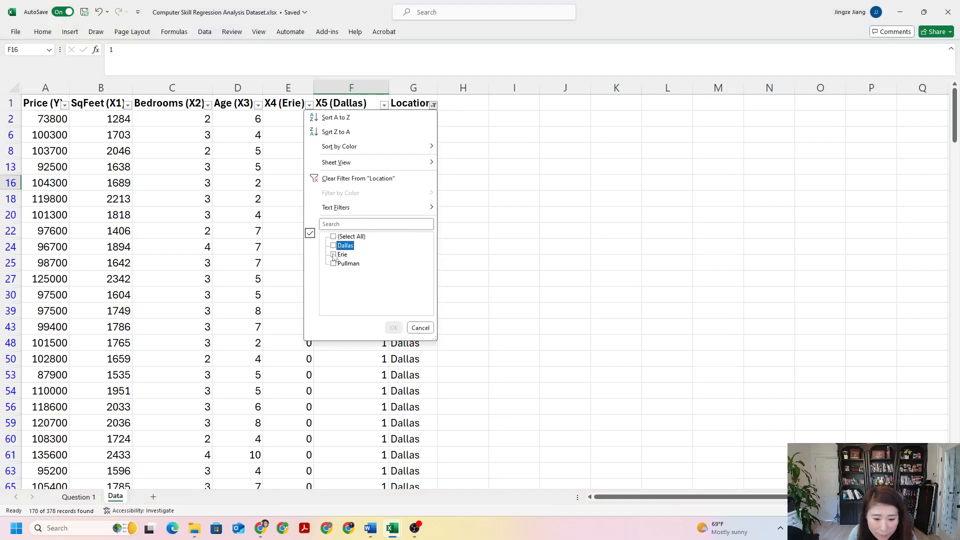
left_click(333, 255)
left_click(394, 328)
left_click(358, 132)
left_click(421, 120)
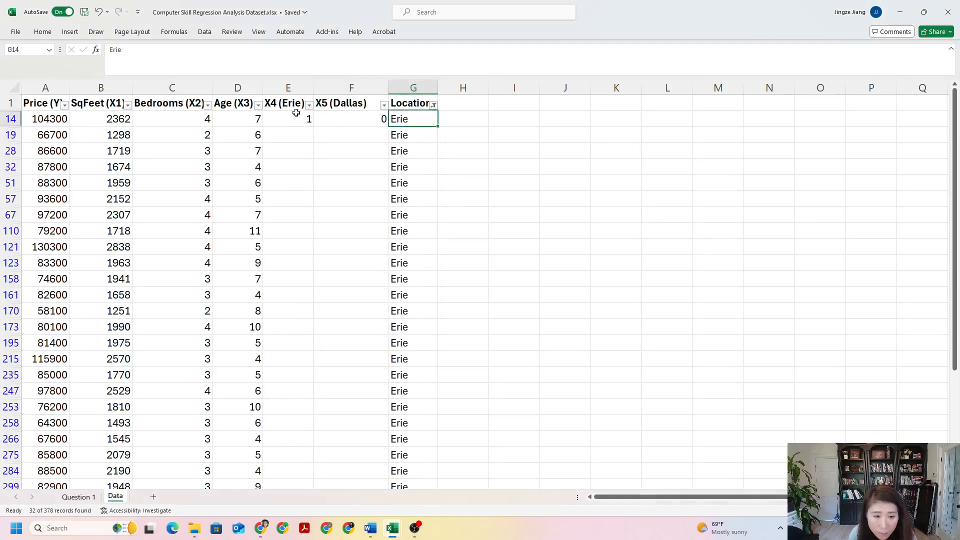
Step: Fill the 1 and 0 codes from cells E14:F14 down through all filtered Erie rows to row 372
left_click_drag(286, 120, 350, 119)
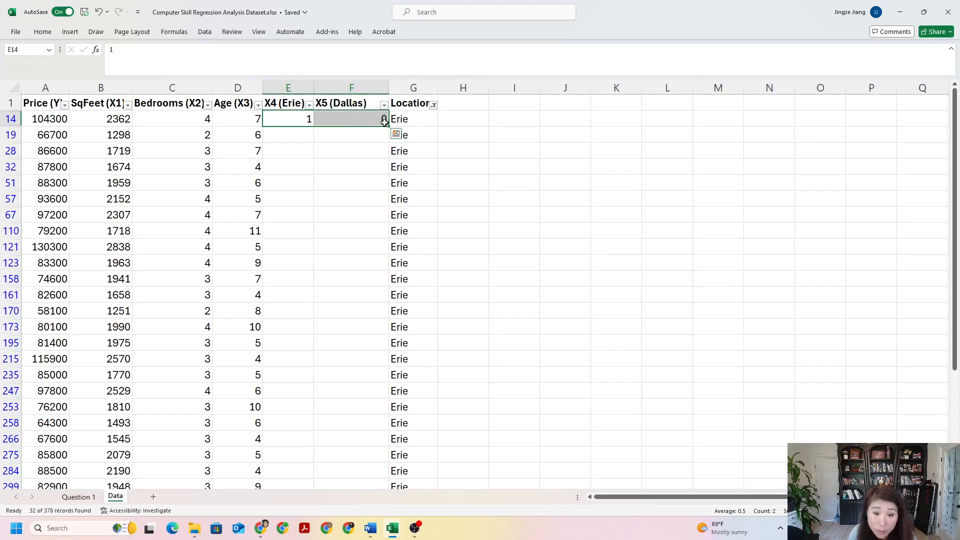
left_click_drag(390, 127, 379, 476)
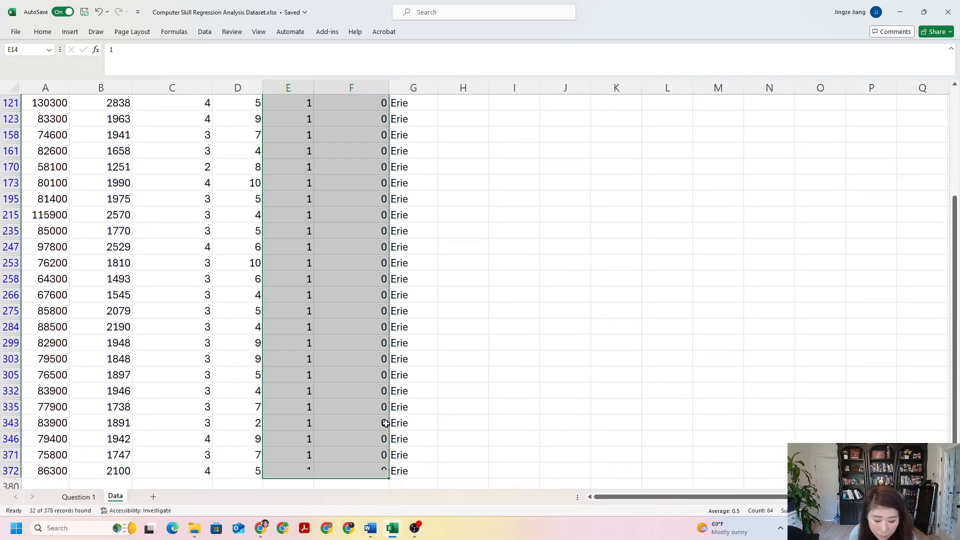
scroll(352, 302, "up", 3)
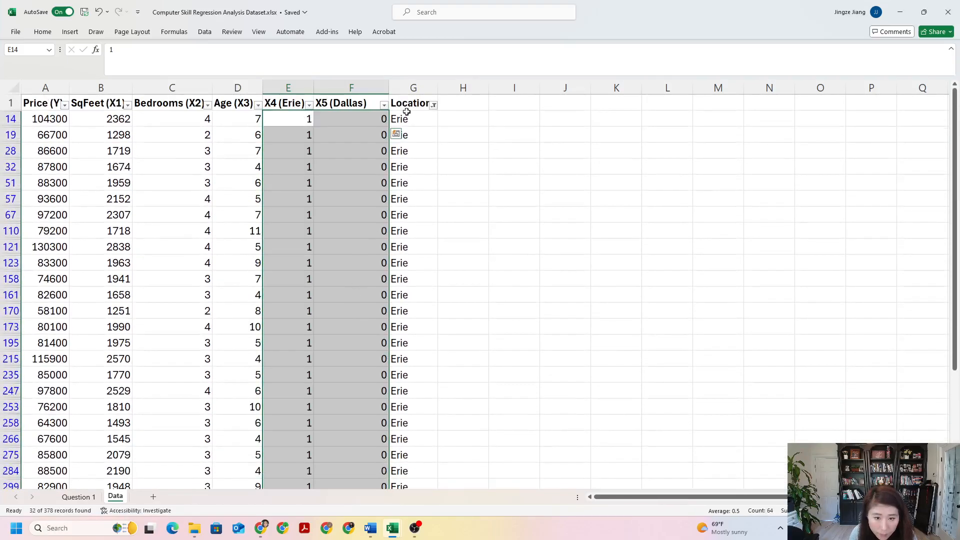
Step: Filter Location to show only the Pullman rows and fill 0 in both X4 (Erie) and X5 (Dallas) down through all of them
left_click(433, 106)
left_click(334, 255)
left_click(333, 264)
left_click(396, 328)
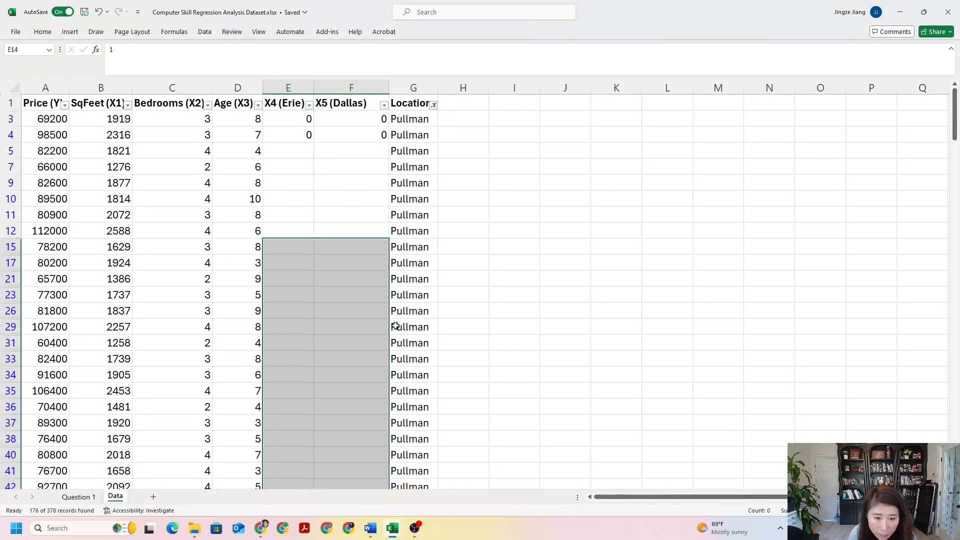
left_click_drag(299, 122, 396, 513)
scroll(374, 263, "up", 20)
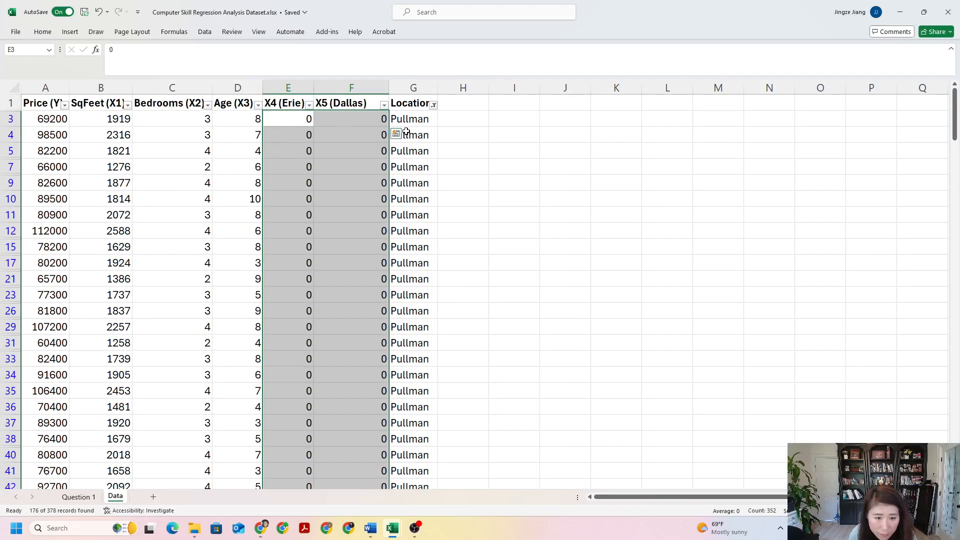
Step: Reset the Location filter to show the rows of all three locations
left_click(433, 106)
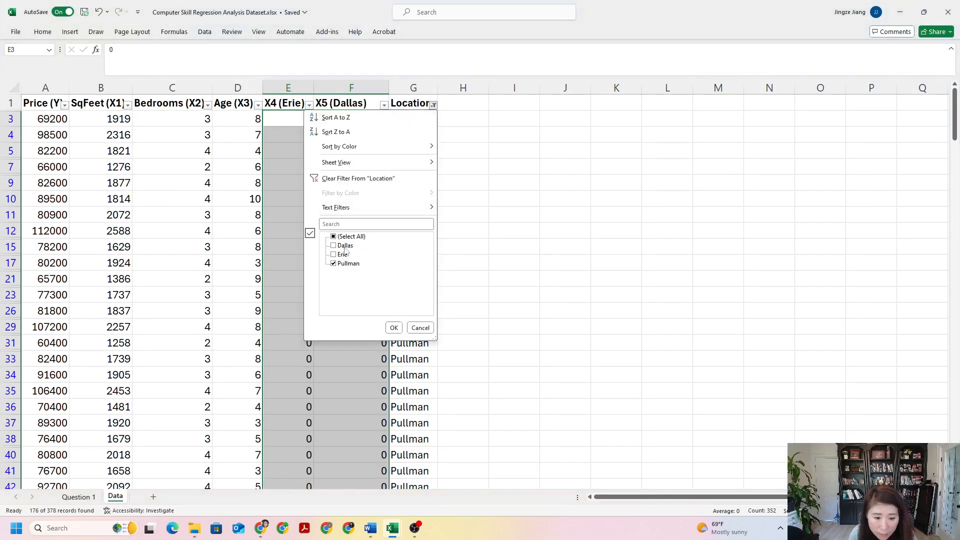
left_click(333, 237)
left_click(393, 327)
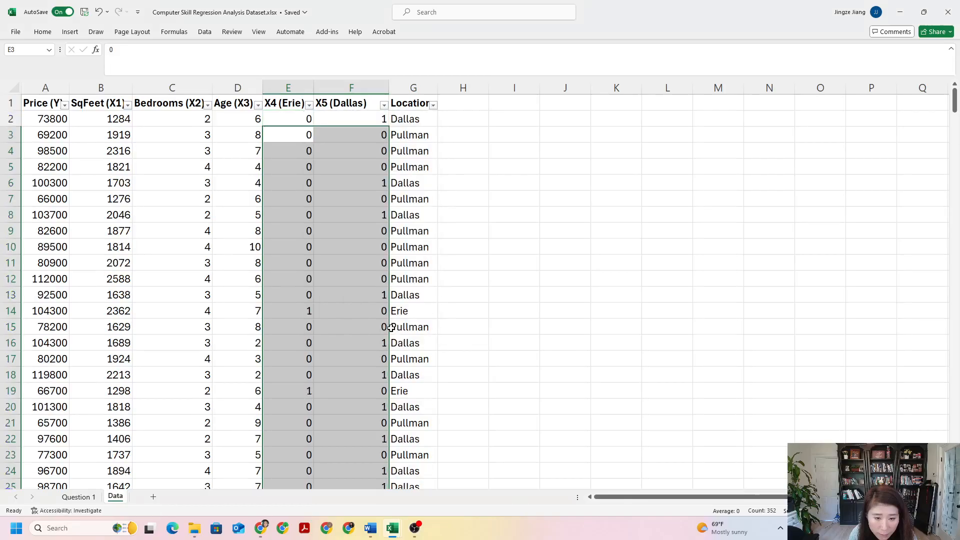
left_click(493, 253)
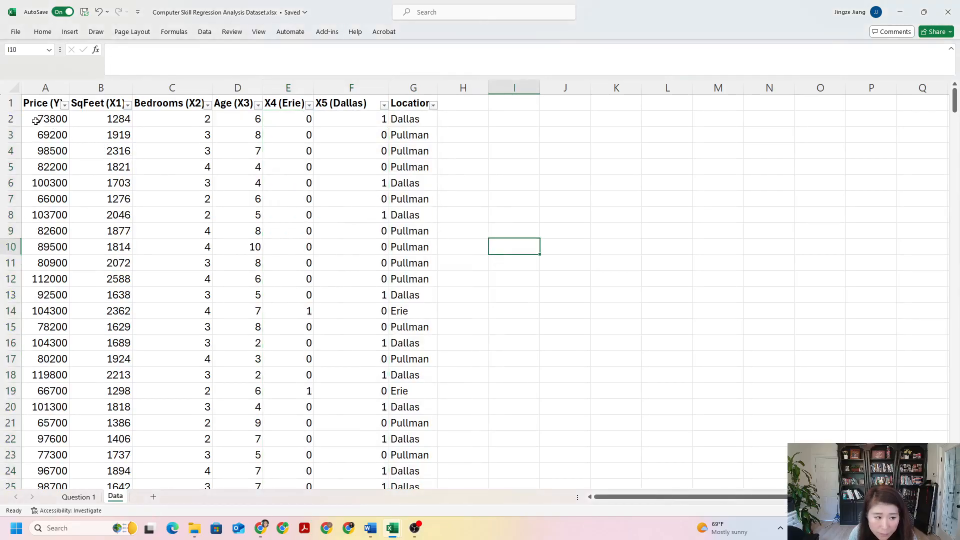
Step: Check the X4 and X5 codes against the Location of sample Dallas, Pullman and Erie rows
left_click(396, 119)
left_click(408, 186)
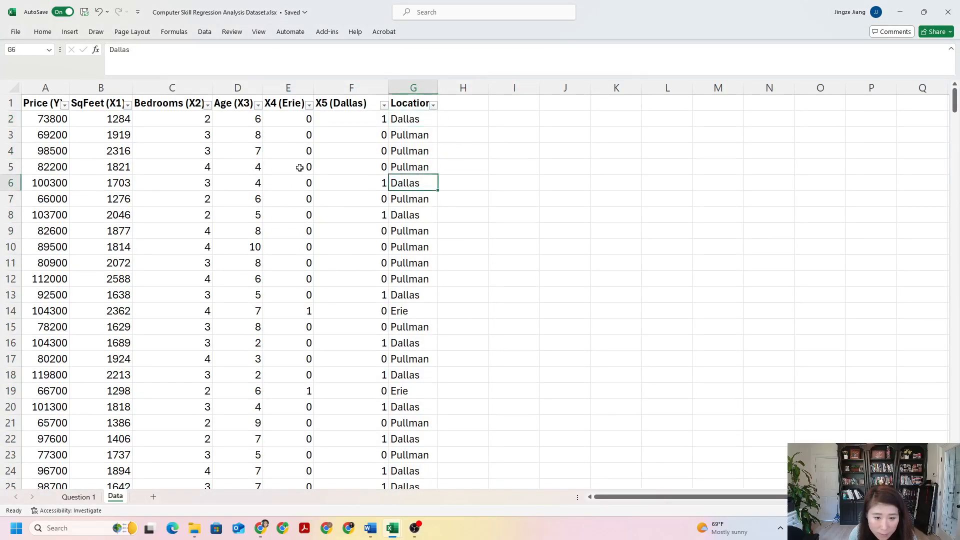
left_click(398, 199)
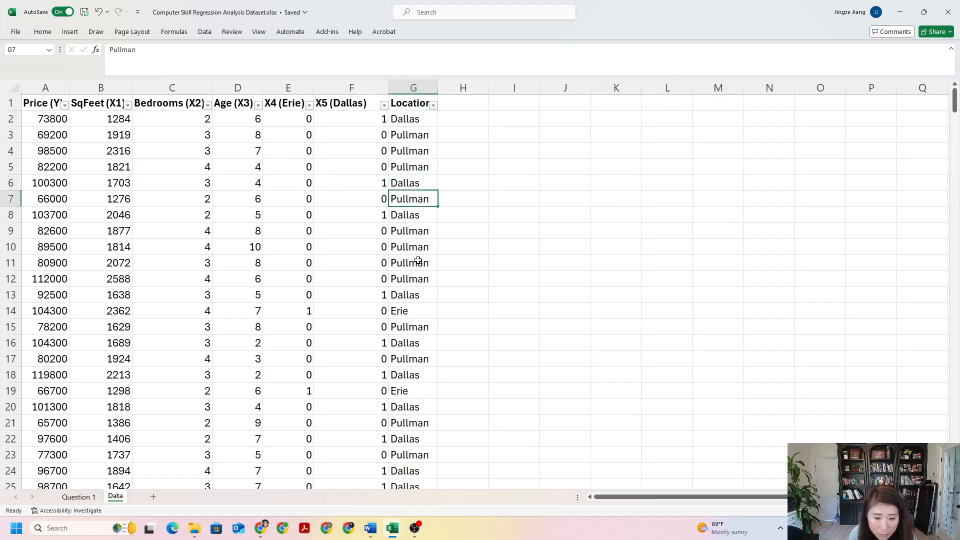
left_click(402, 313)
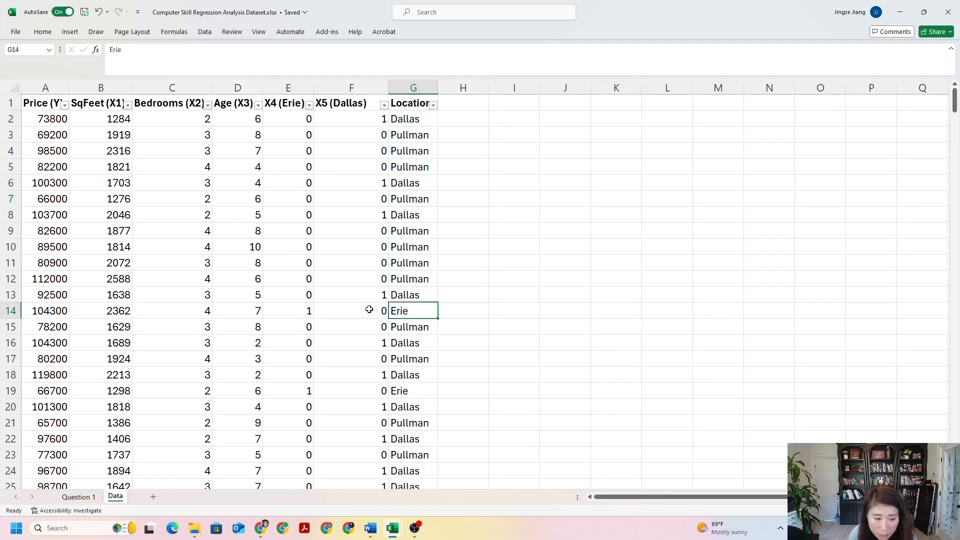
scroll(300, 225, "down", 8)
scroll(349, 259, "up", 5)
scroll(349, 260, "up", 3)
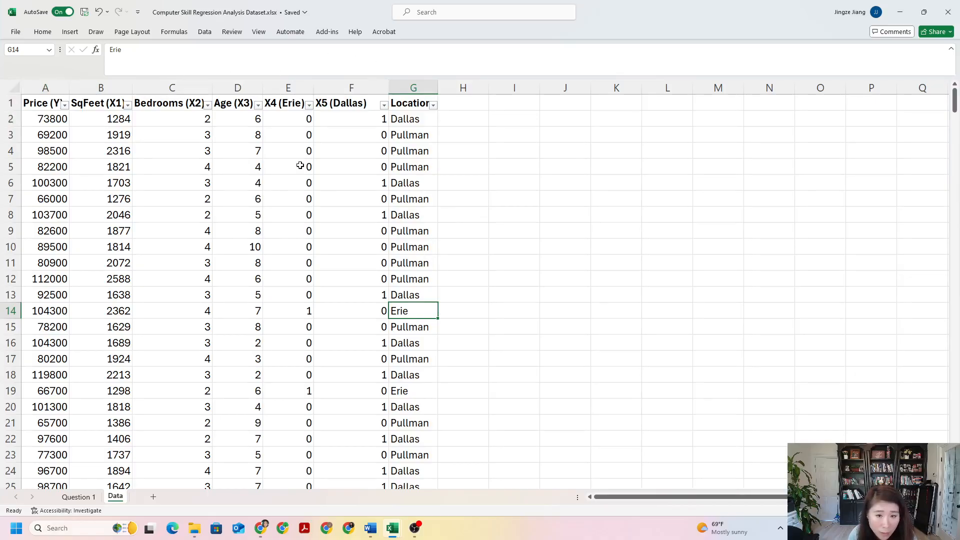
Step: Turn off Filter for the dataset's columns
left_click(43, 32)
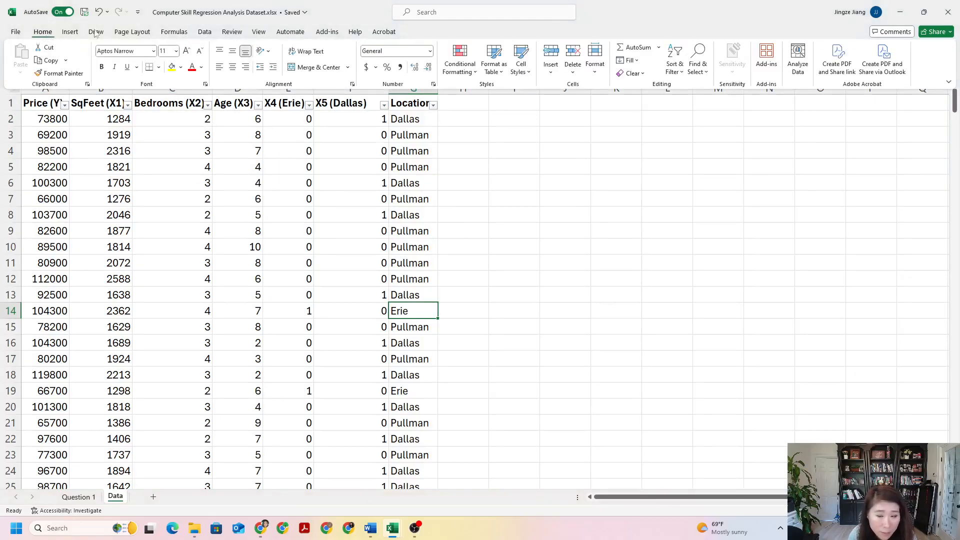
left_click(674, 68)
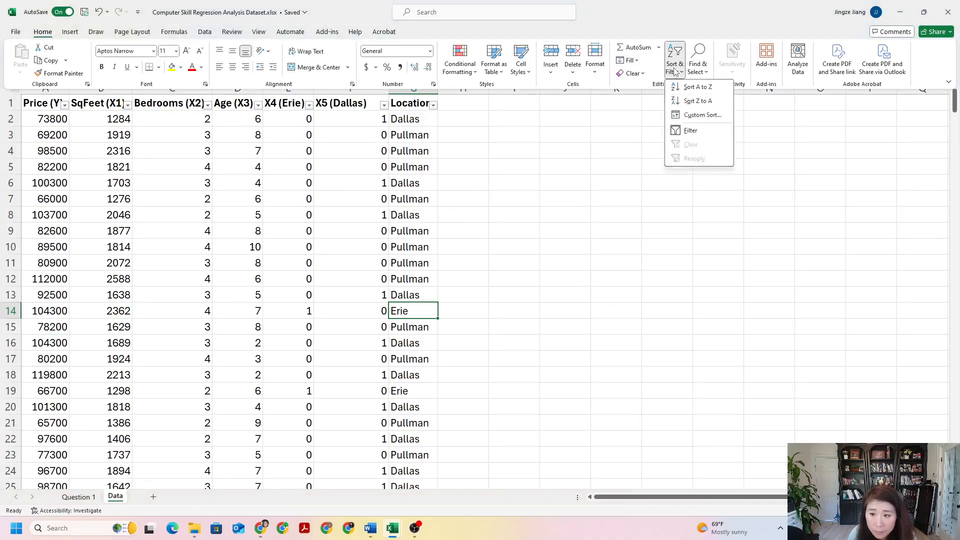
left_click(679, 132)
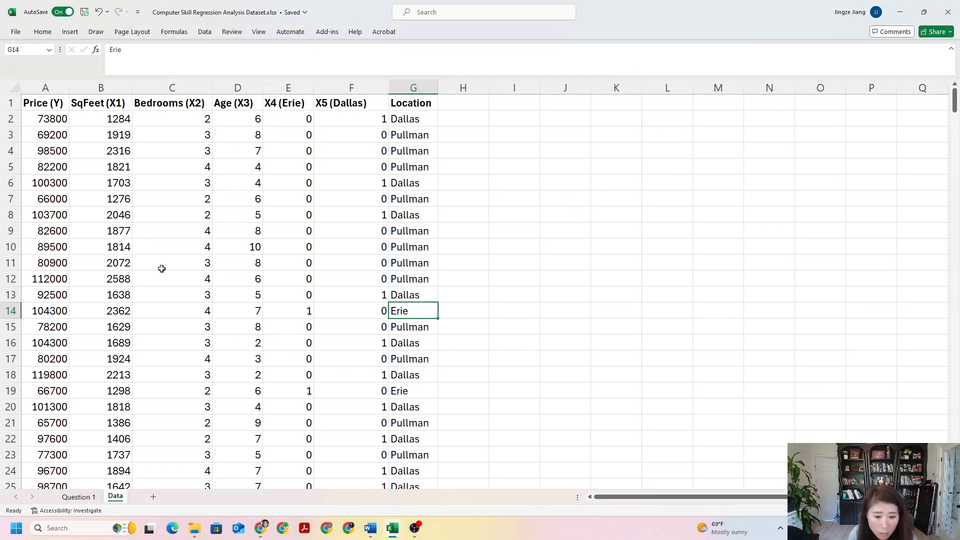
left_click(534, 164)
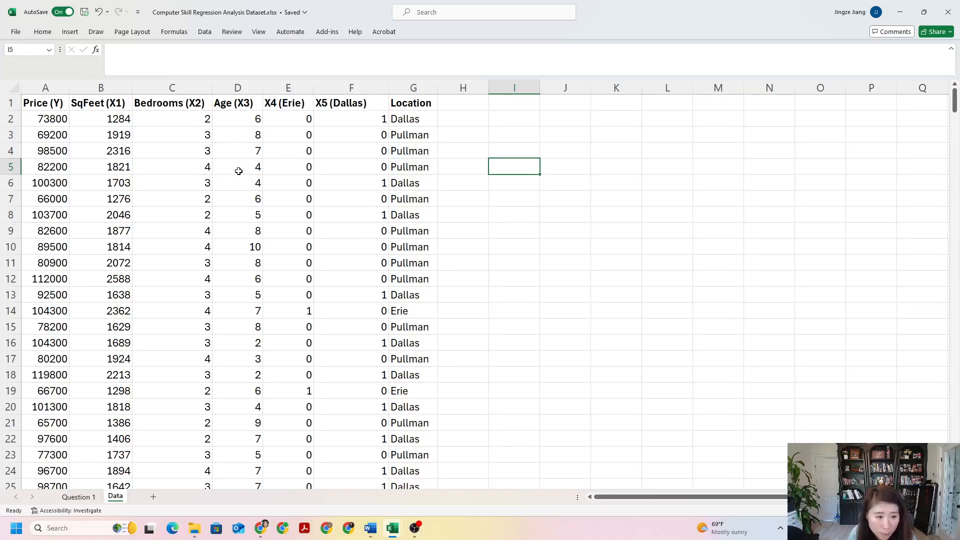
Step: Review the five predictor columns from SqFeet (X1) to X5 (Dallas) in the first data row
left_click(121, 120)
left_click(193, 116)
left_click(239, 115)
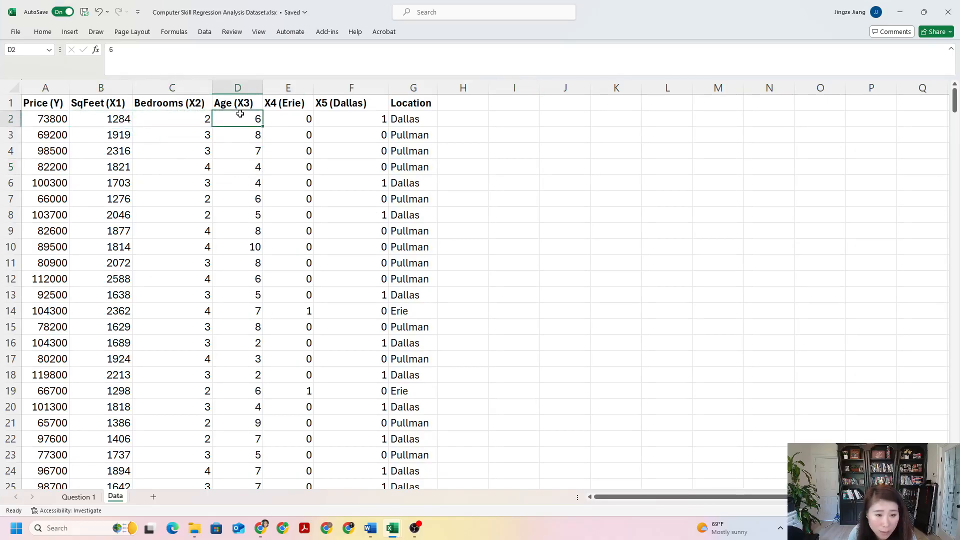
left_click(299, 116)
left_click(354, 119)
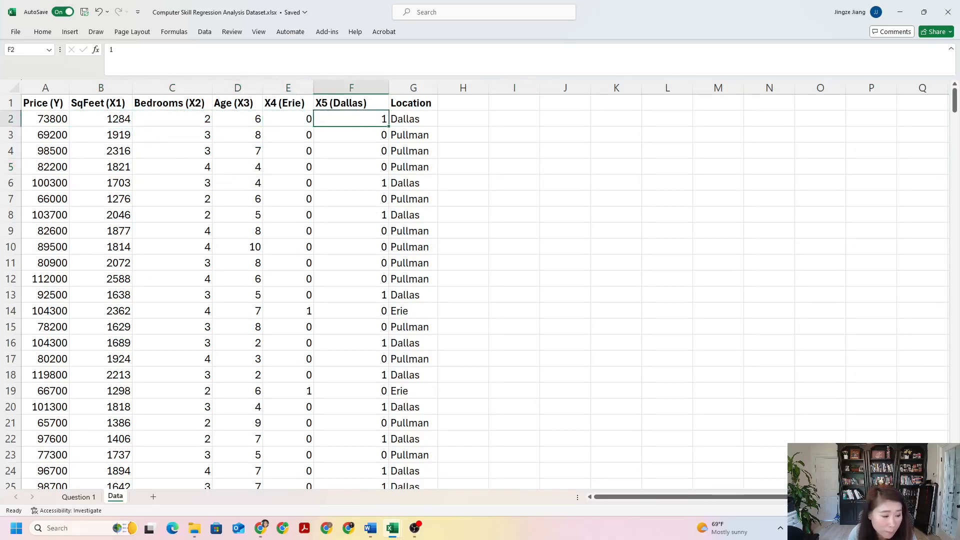